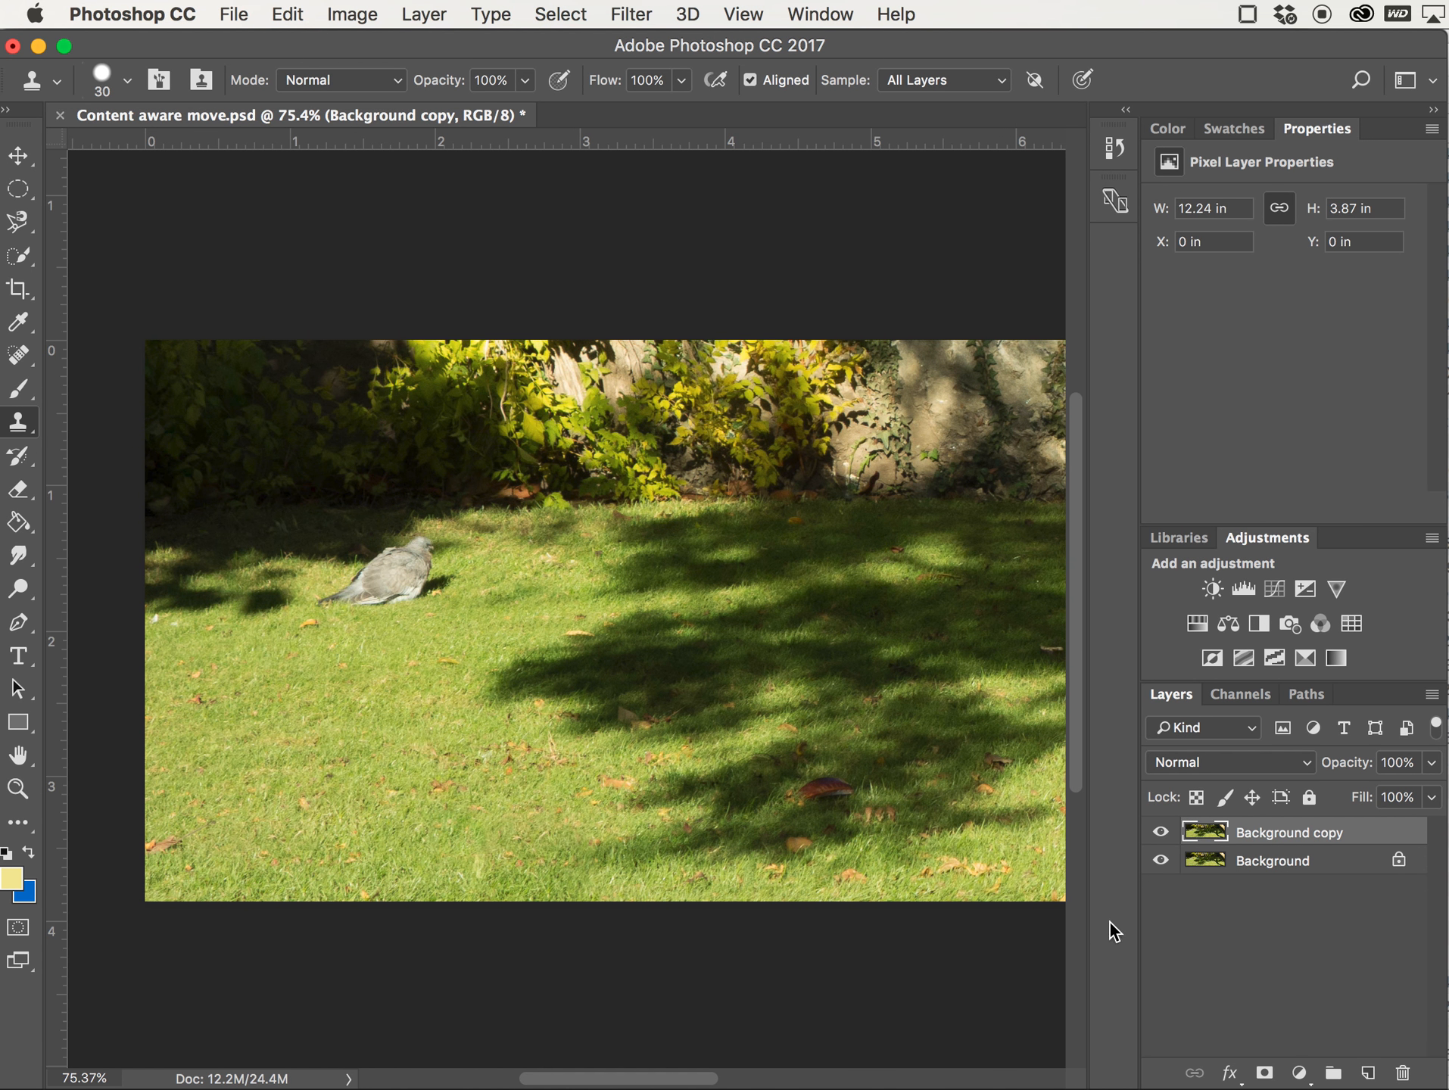
Toggle the Background copy layer's visibility repeatedly to compare it with the original background
left_click(1161, 833)
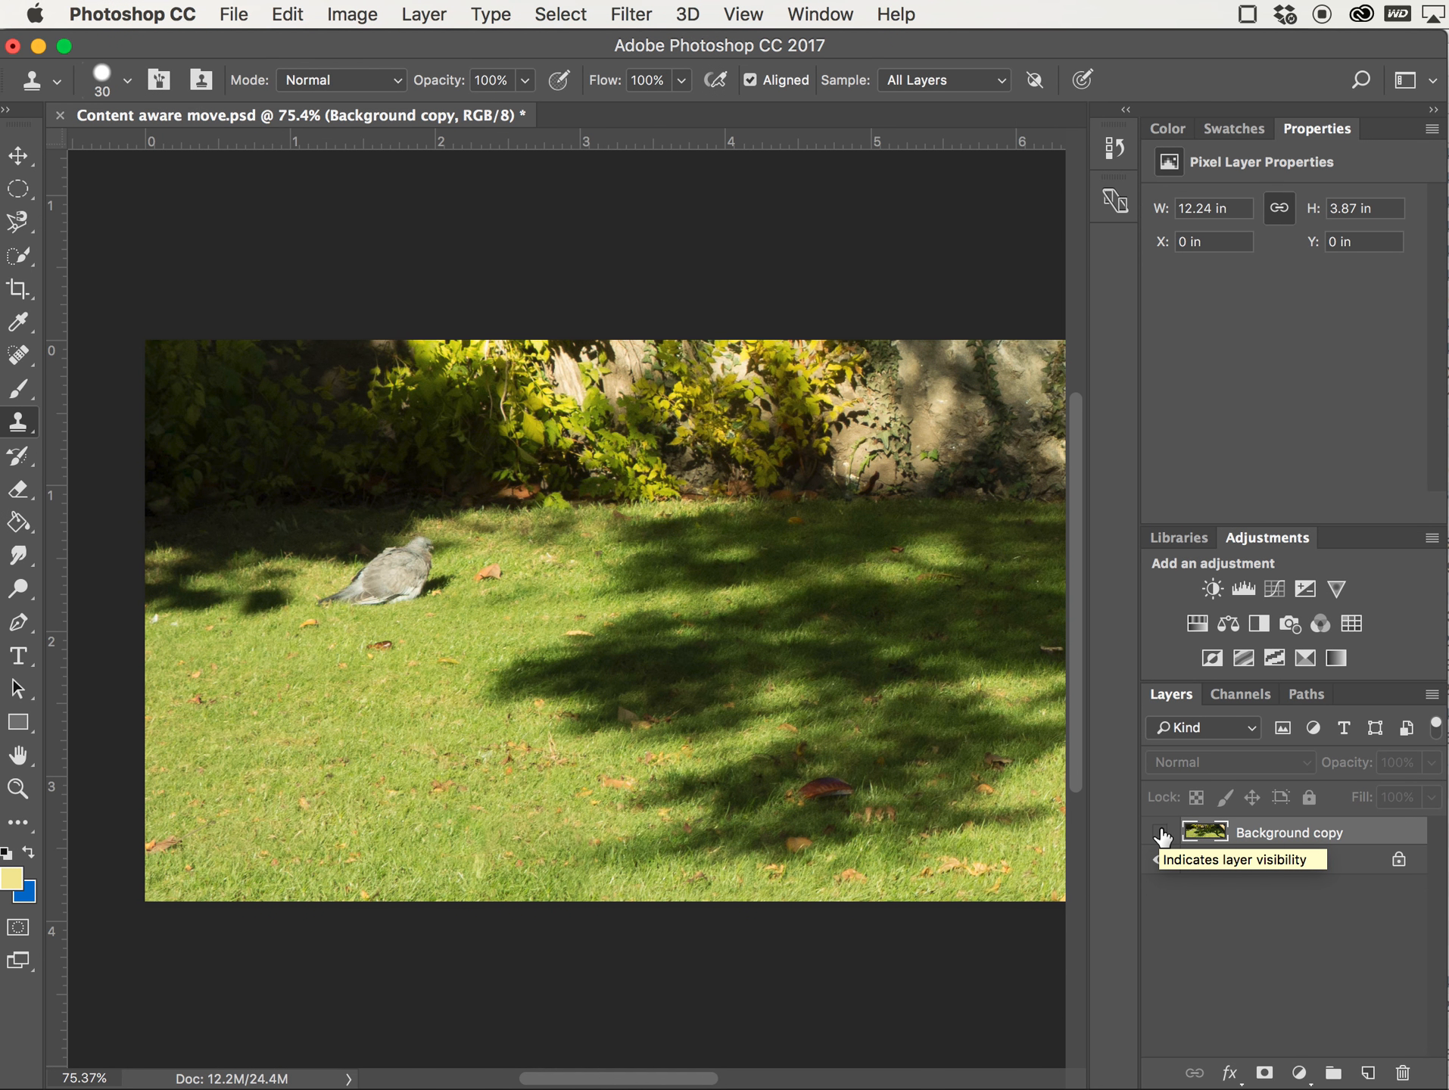
left_click(1162, 833)
left_click(1162, 833)
left_click(1161, 833)
left_click(1161, 833)
left_click(1161, 833)
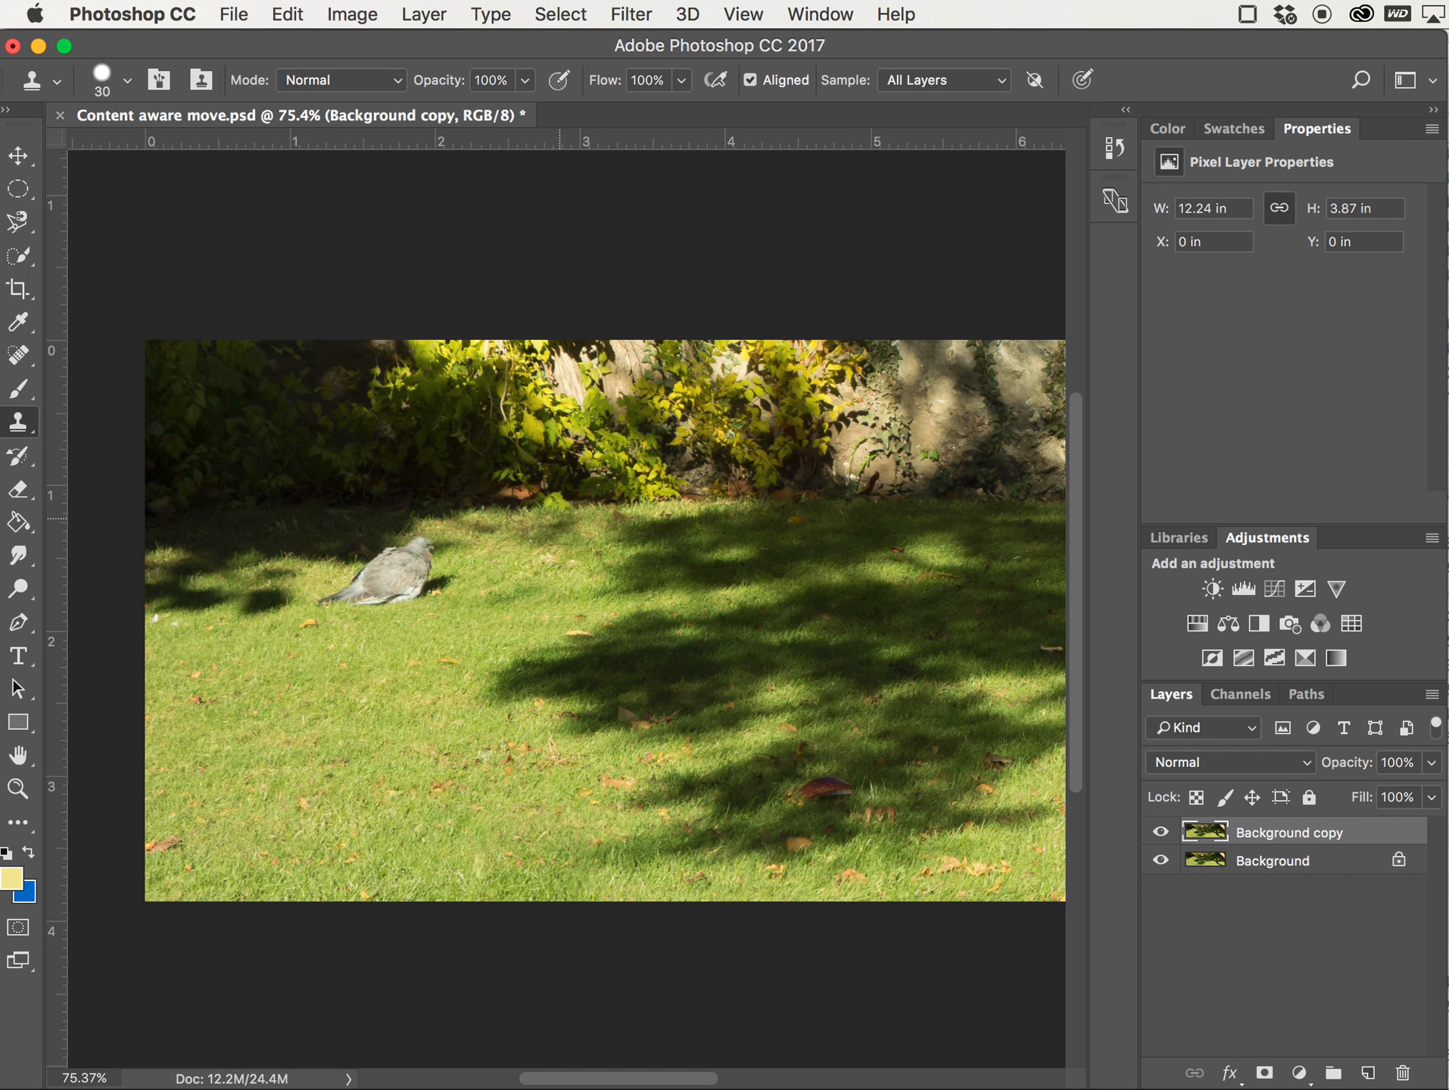
Add a new empty layer above the Background copy layer
scroll(433, 598, "up", 4)
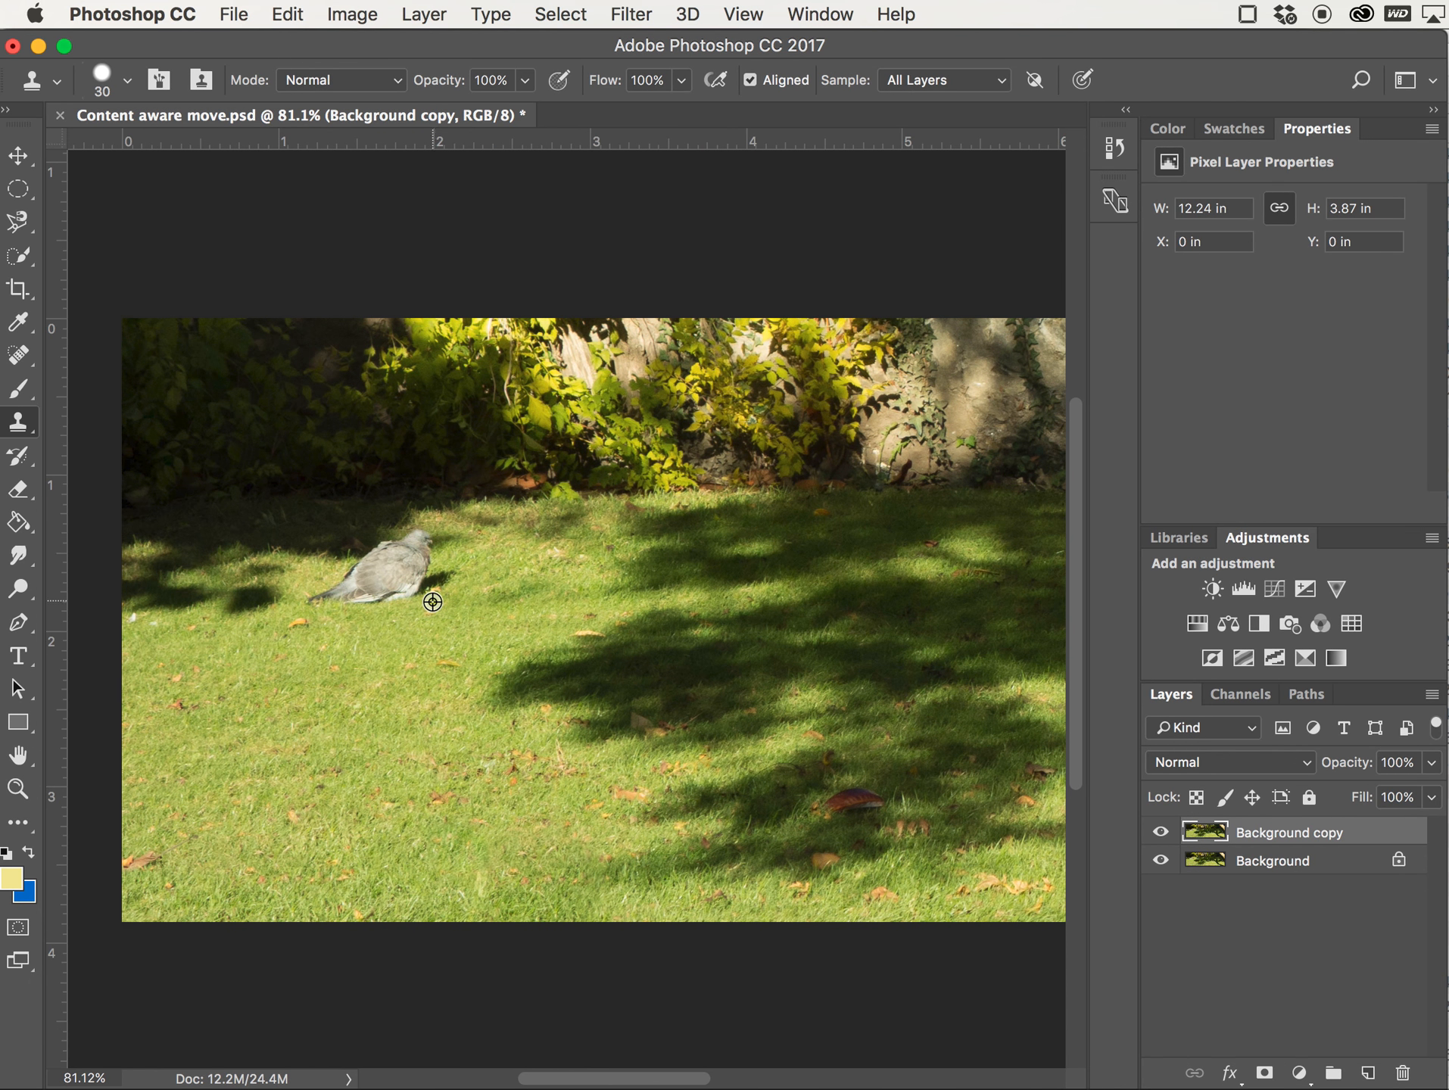
scroll(401, 587, "up", 4)
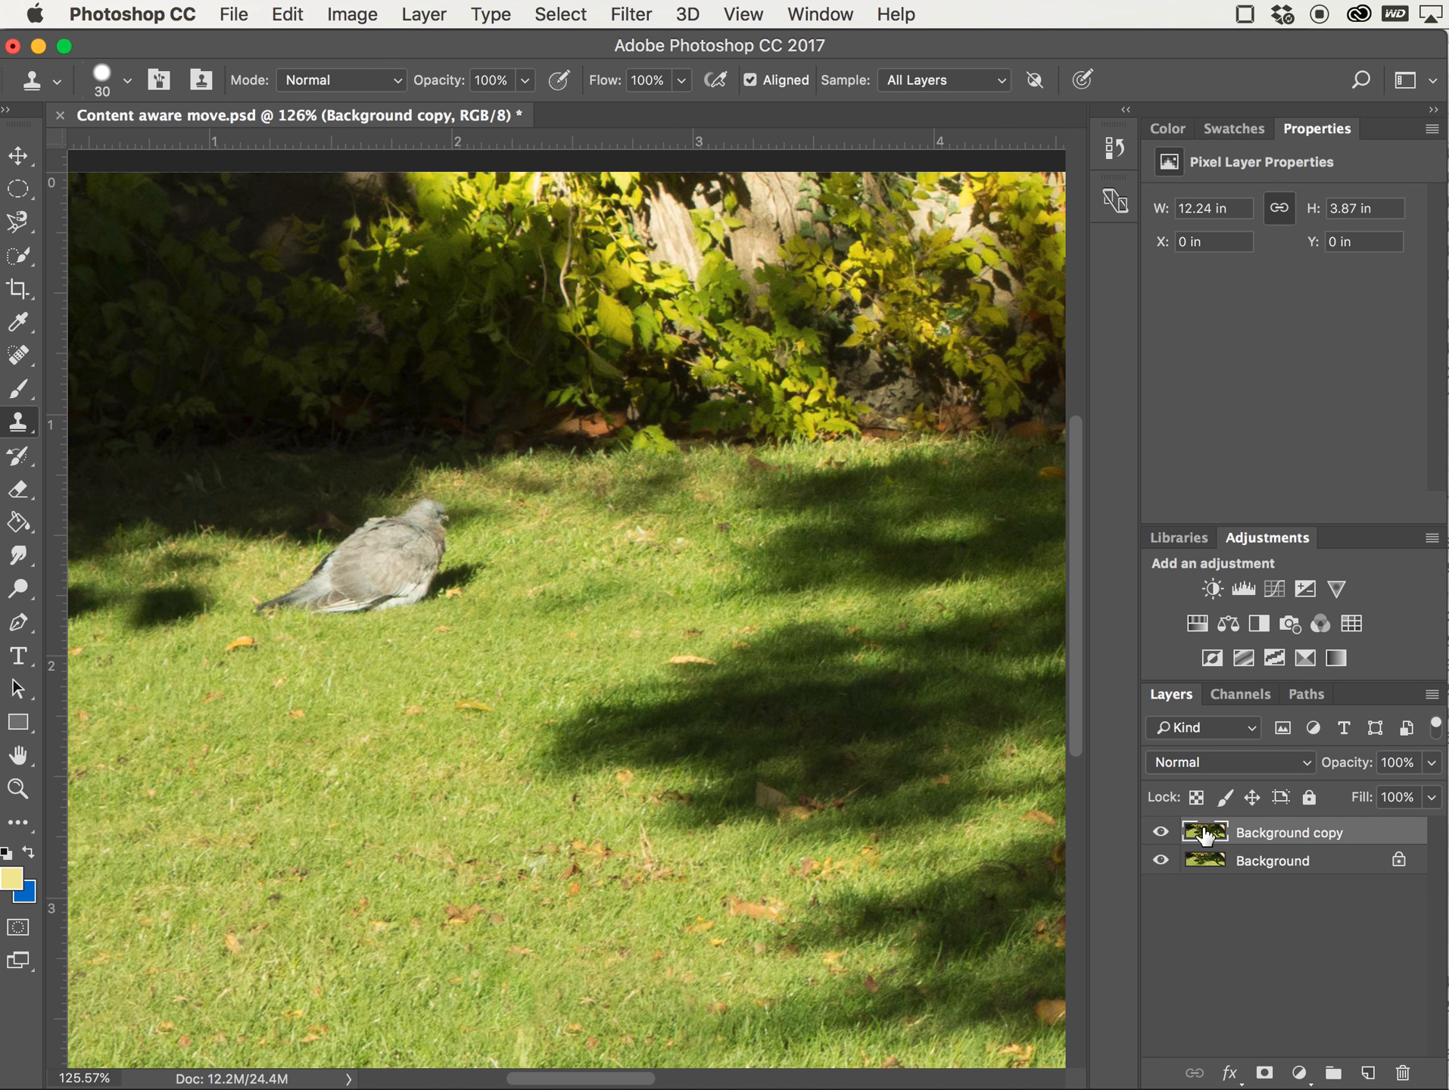
left_click(1368, 1073)
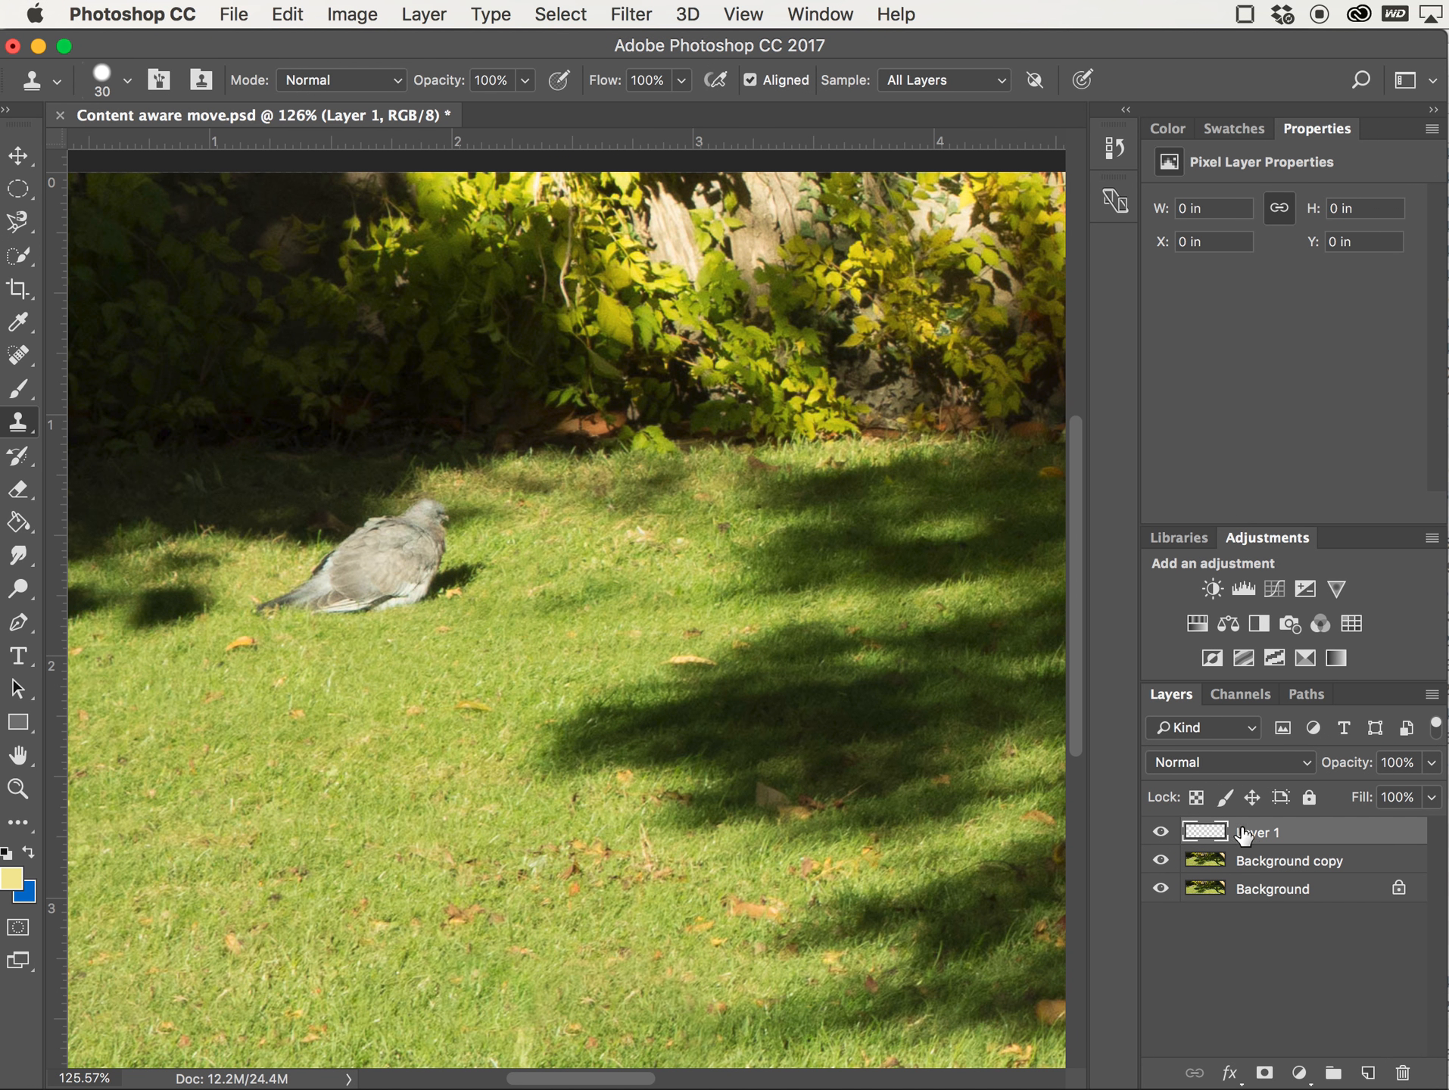
Toggle the visibility of the Background copy and Background layers to compare them
left_click(1160, 860)
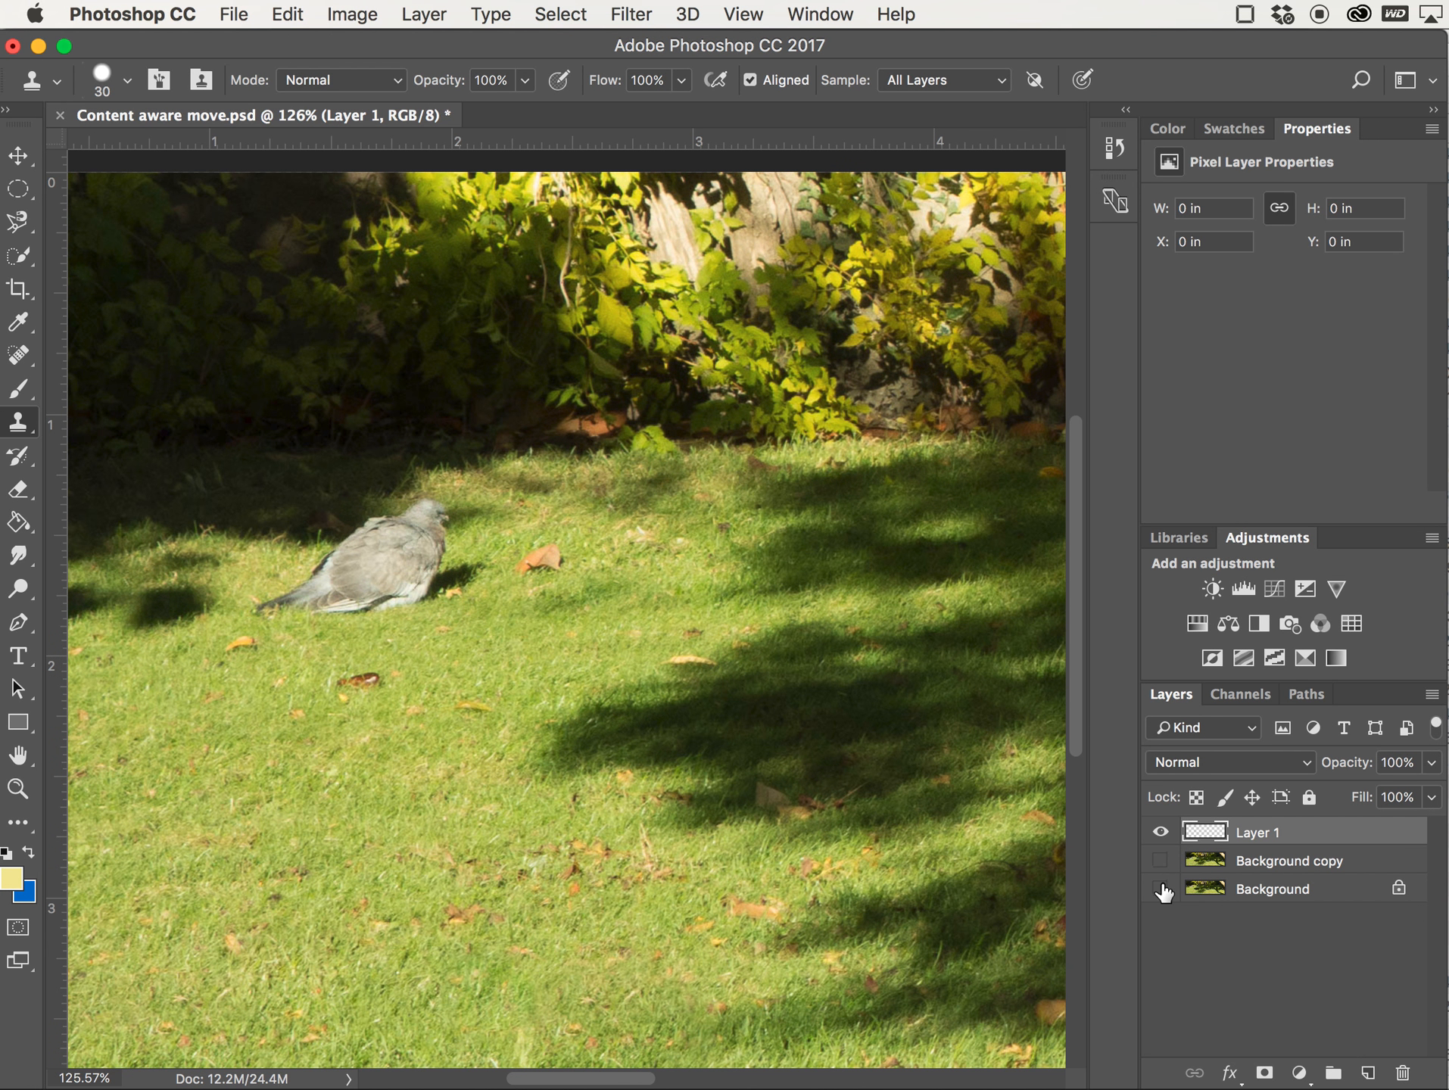
left_click(1162, 889)
left_click(1162, 890)
left_click(1161, 863)
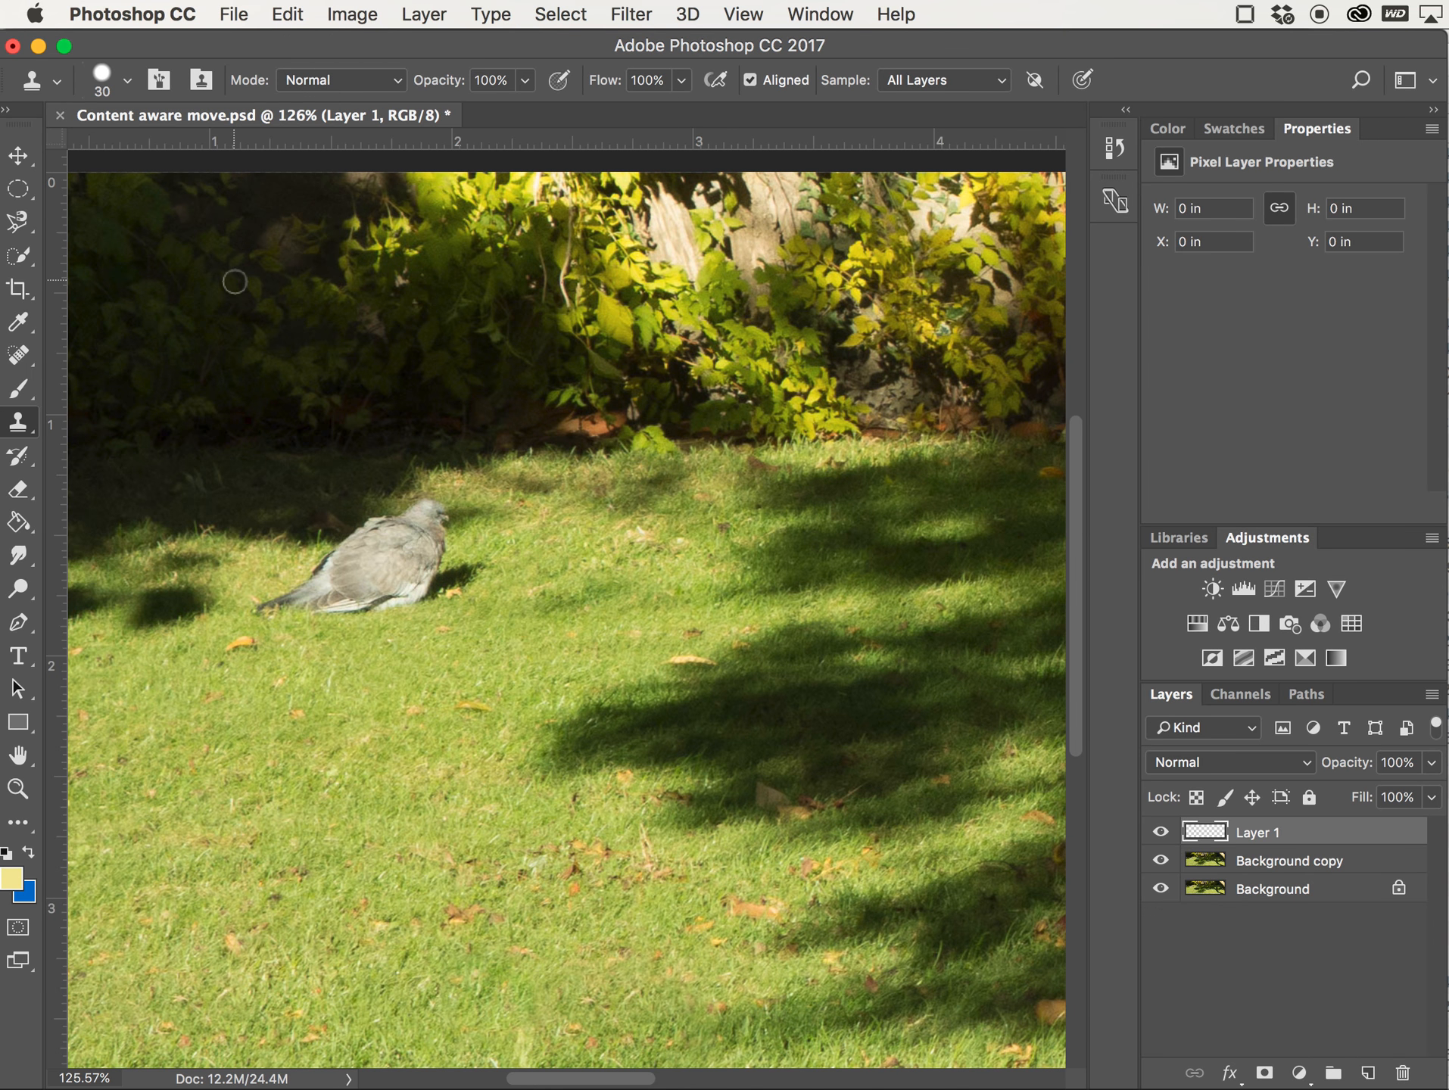
Choose the Content-Aware Move Tool and draw a loose selection around the pigeon
left_click(19, 356)
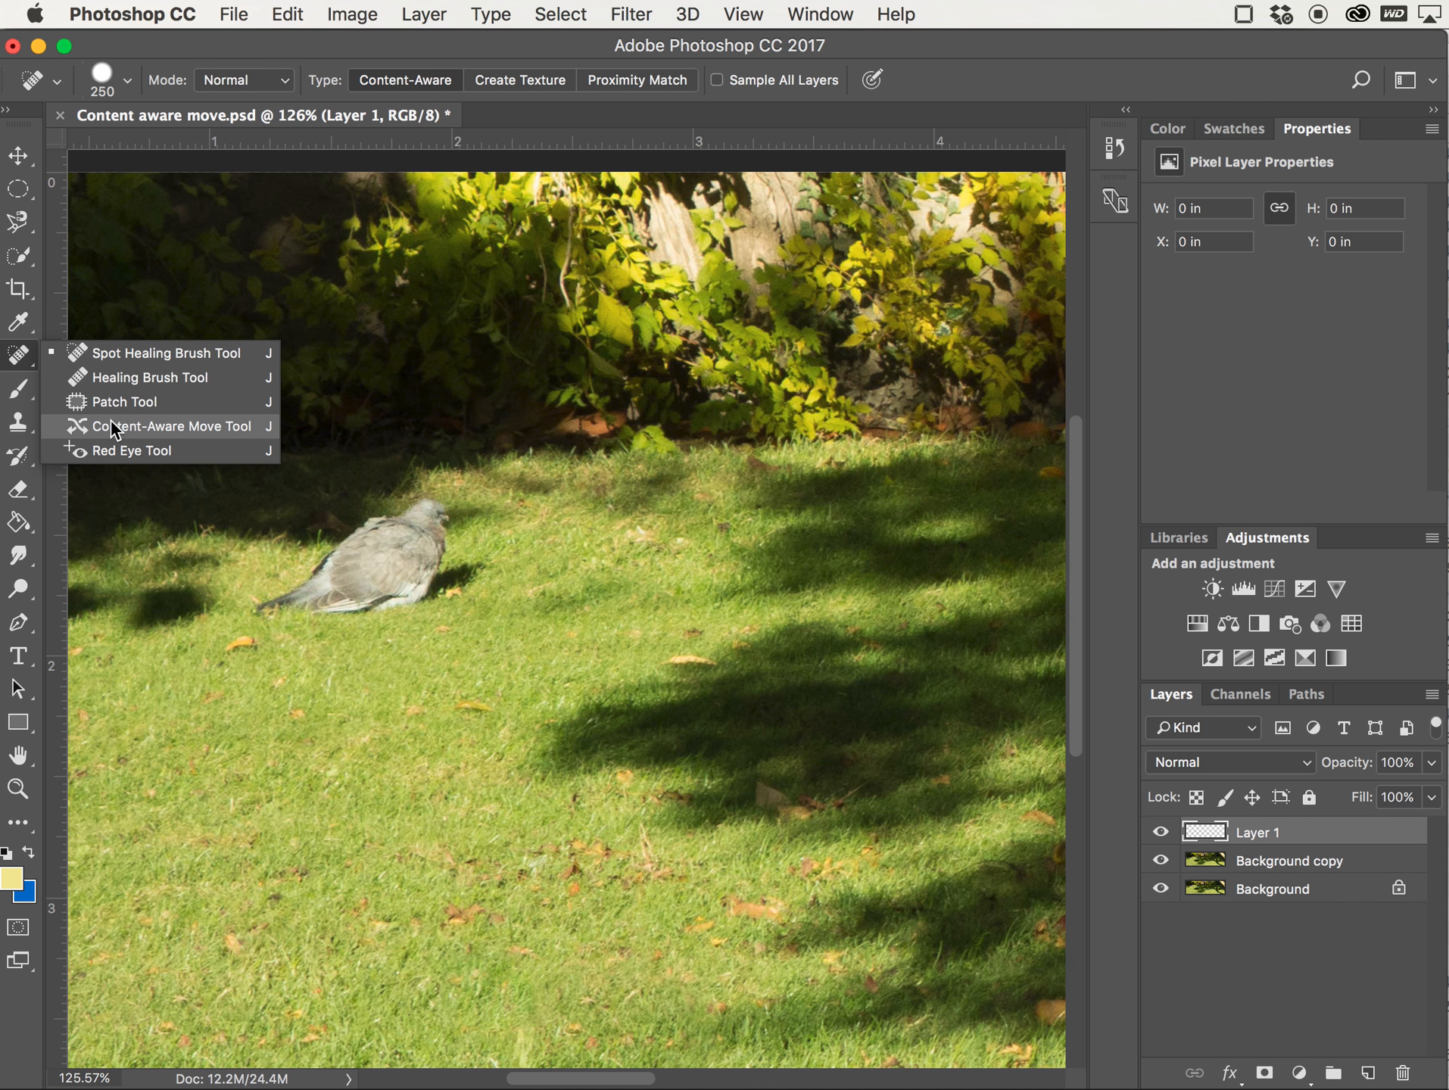
left_click(87, 430)
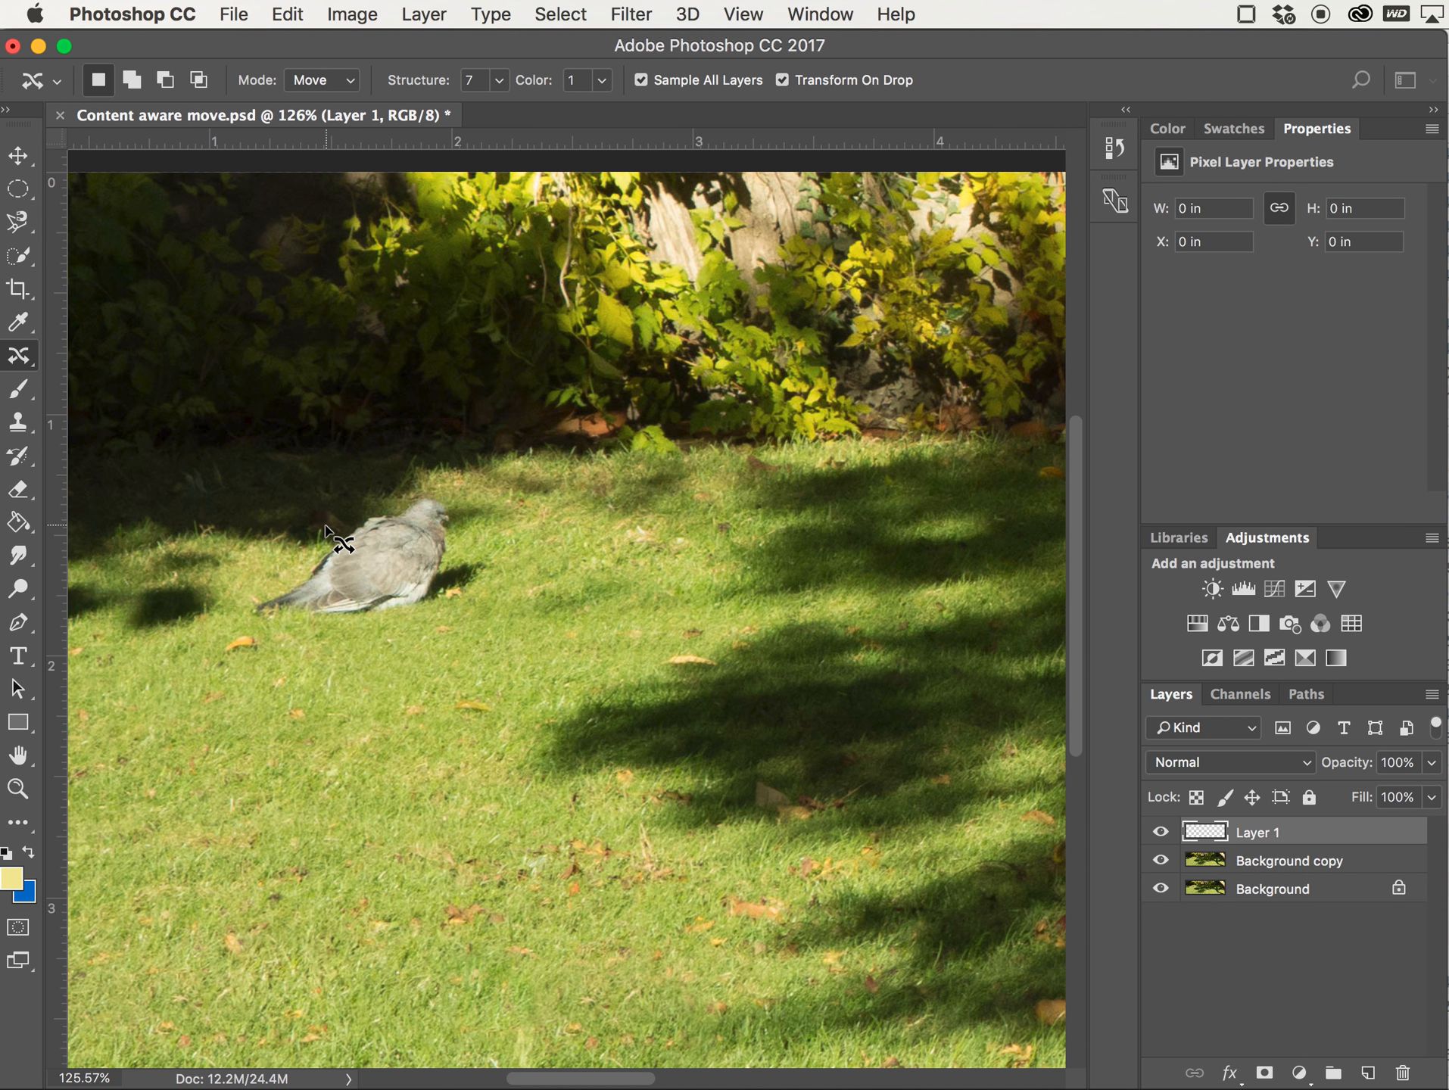
scroll(333, 534, "up", 3)
scroll(325, 526, "up", 1)
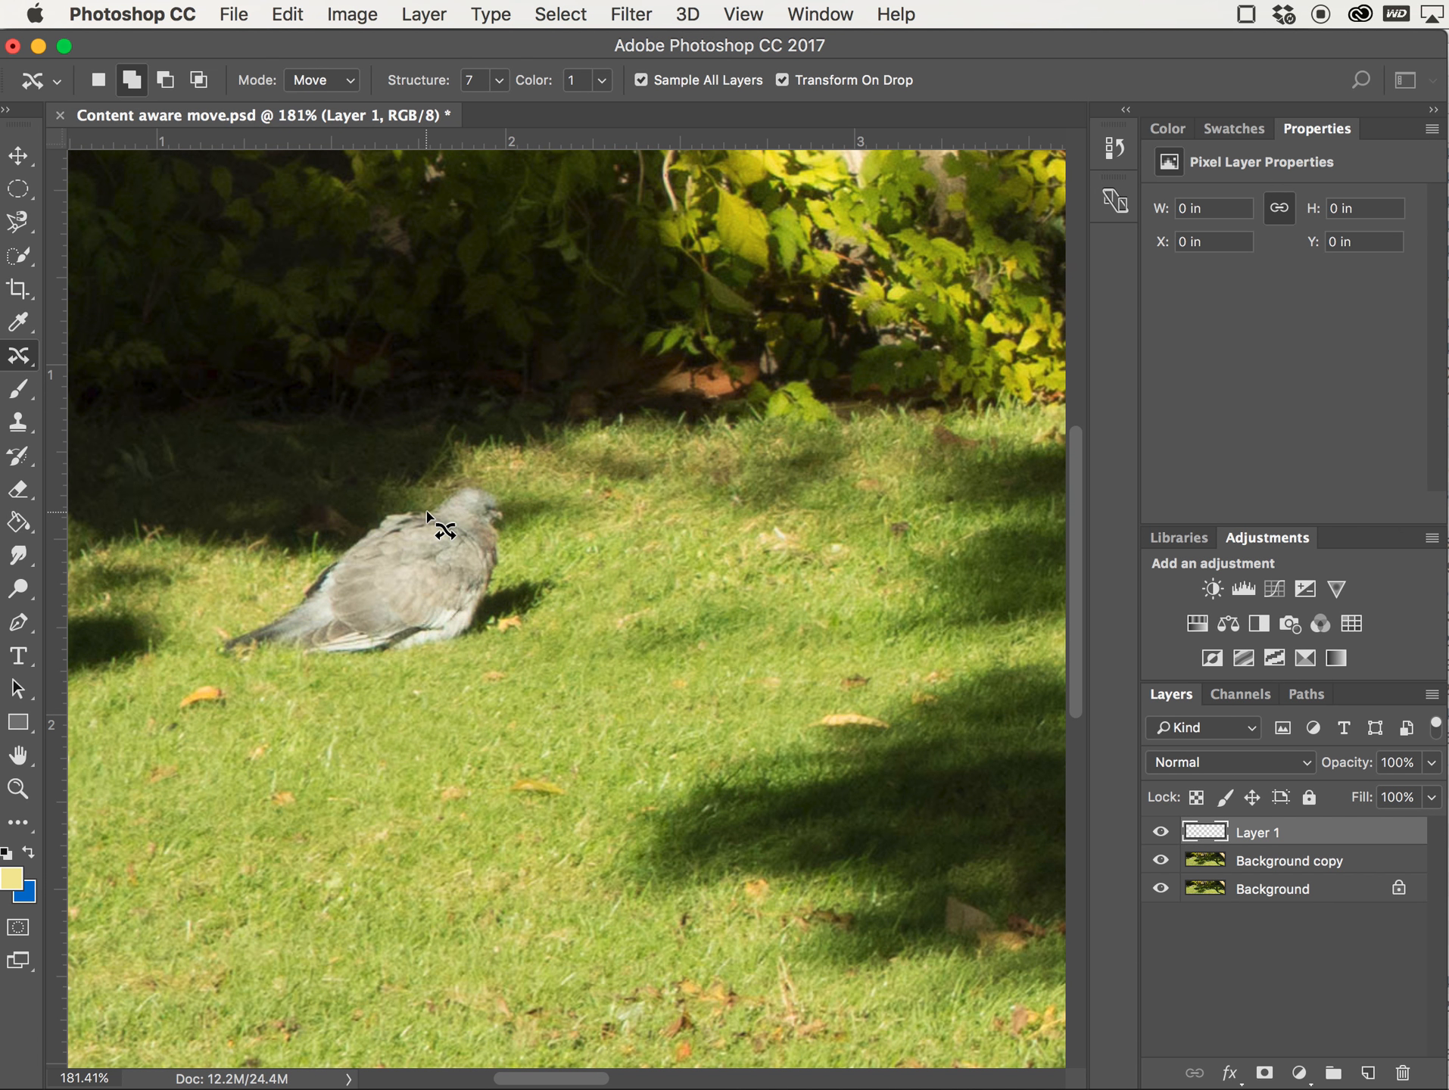
left_click(445, 506)
mouse_move(445, 506)
left_mouse_down()
mouse_move(385, 513)
mouse_move(259, 614)
mouse_move(213, 620)
mouse_move(205, 652)
mouse_move(246, 675)
mouse_move(392, 667)
mouse_move(530, 636)
mouse_move(561, 600)
mouse_move(493, 638)
mouse_move(542, 629)
mouse_move(569, 590)
mouse_move(558, 569)
mouse_move(503, 572)
mouse_move(510, 497)
mouse_move(482, 468)
mouse_move(439, 505)
left_mouse_up()
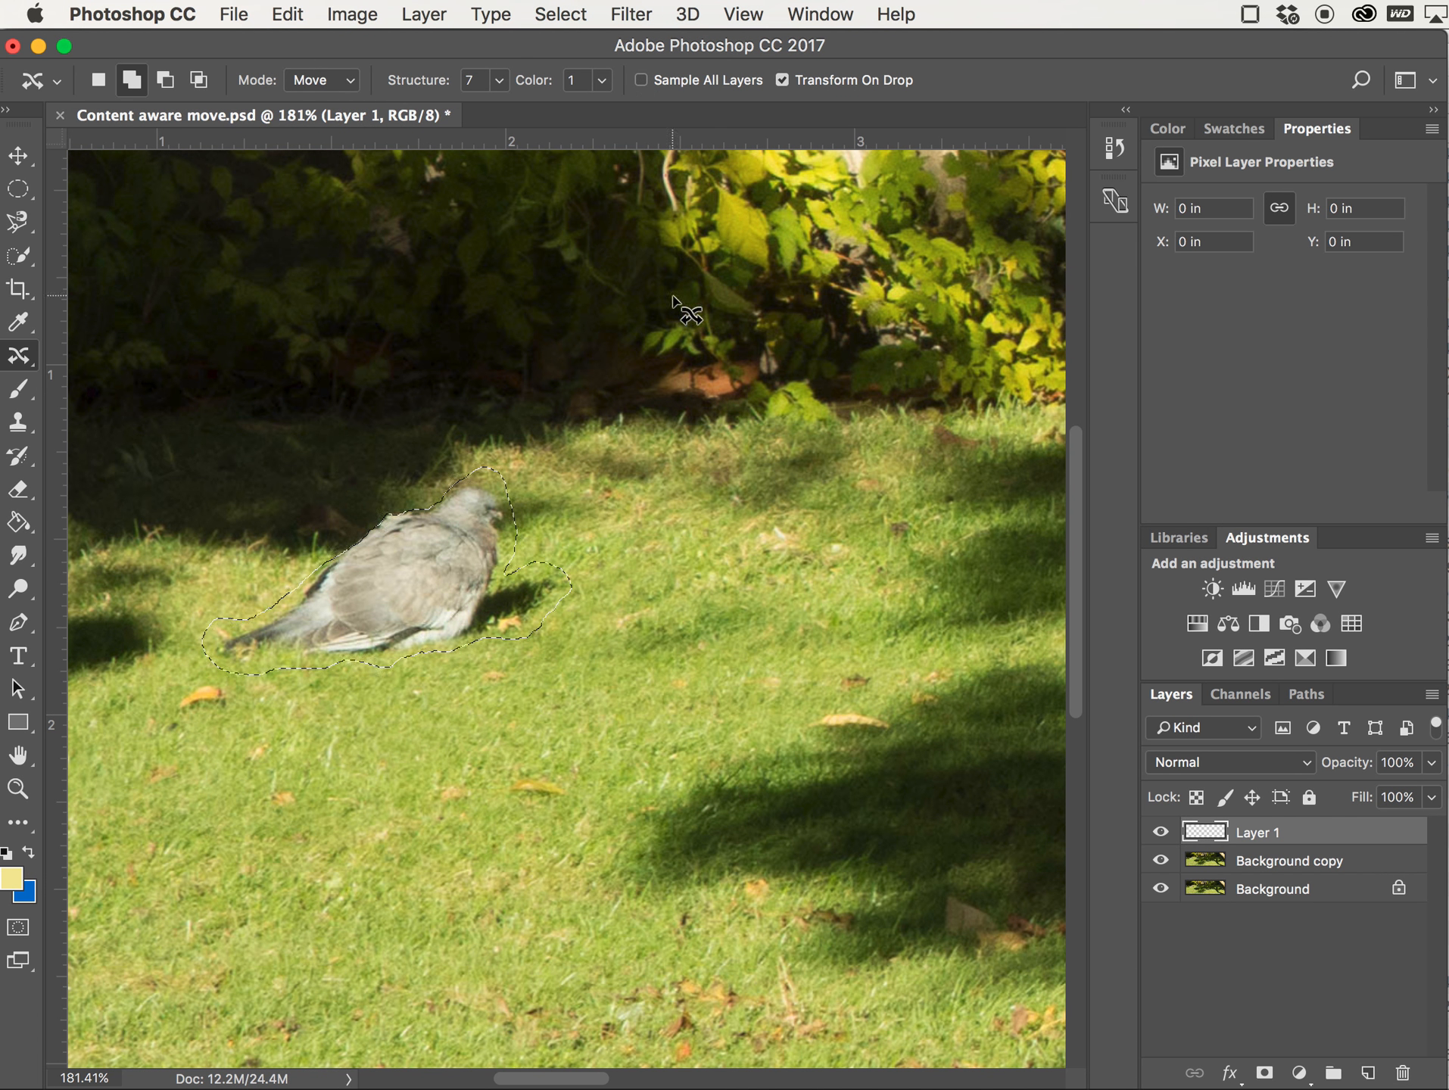
Try to move the selected pigeon down and to the right, dismissing the alert
left_click_drag(444, 542, 516, 569)
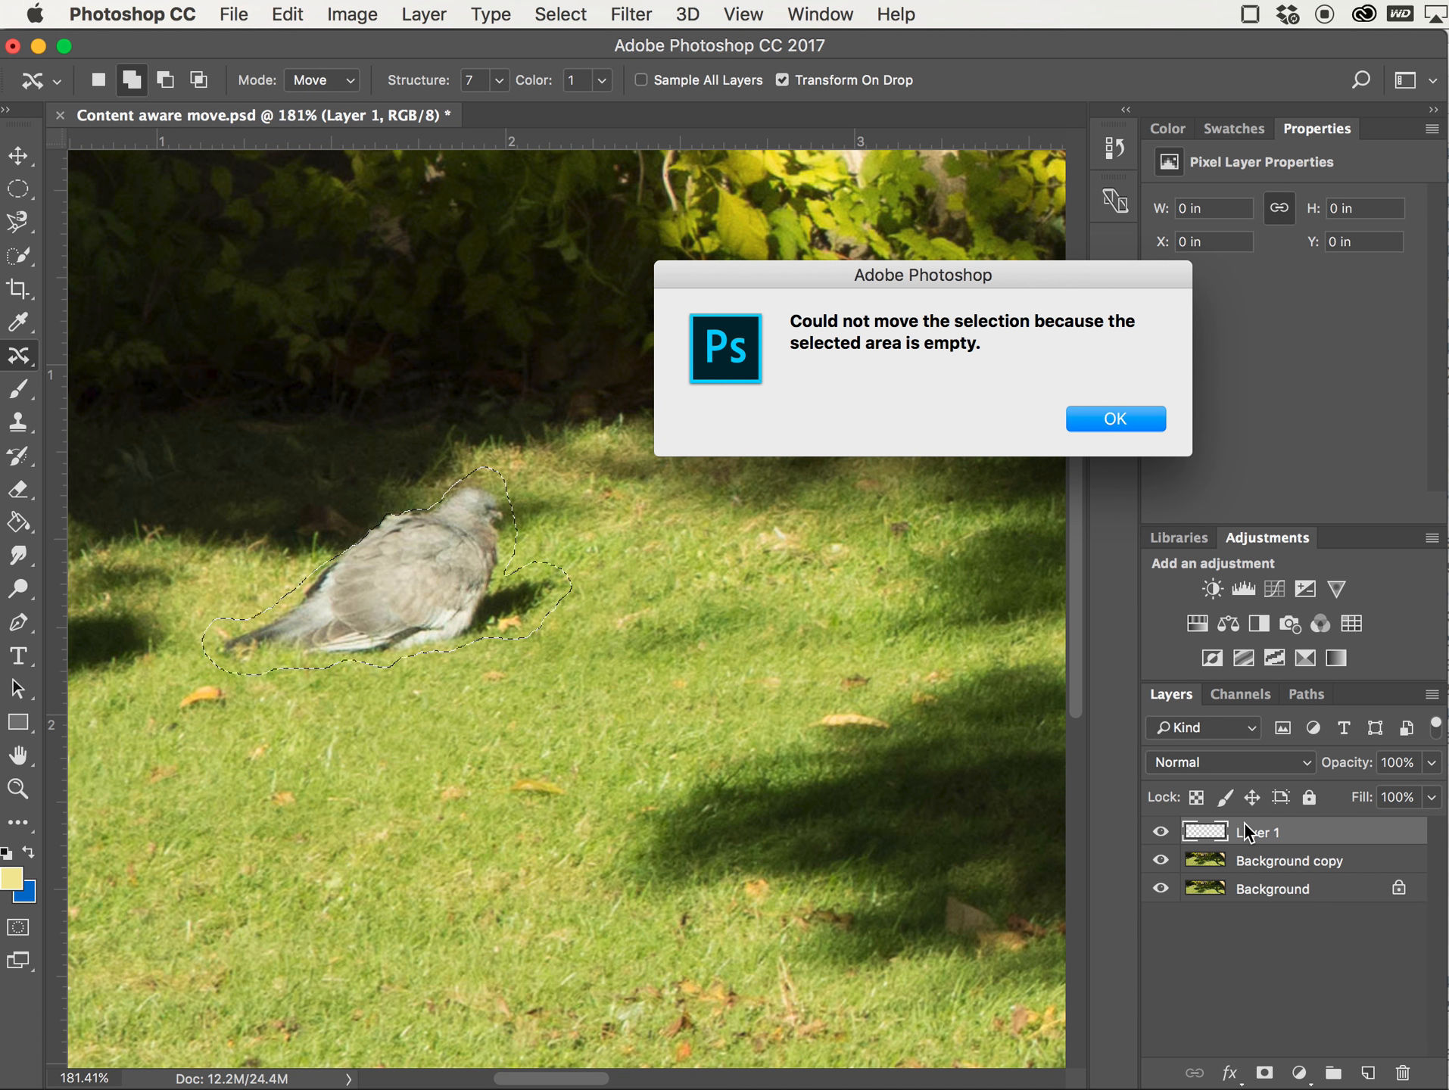
left_click(1104, 418)
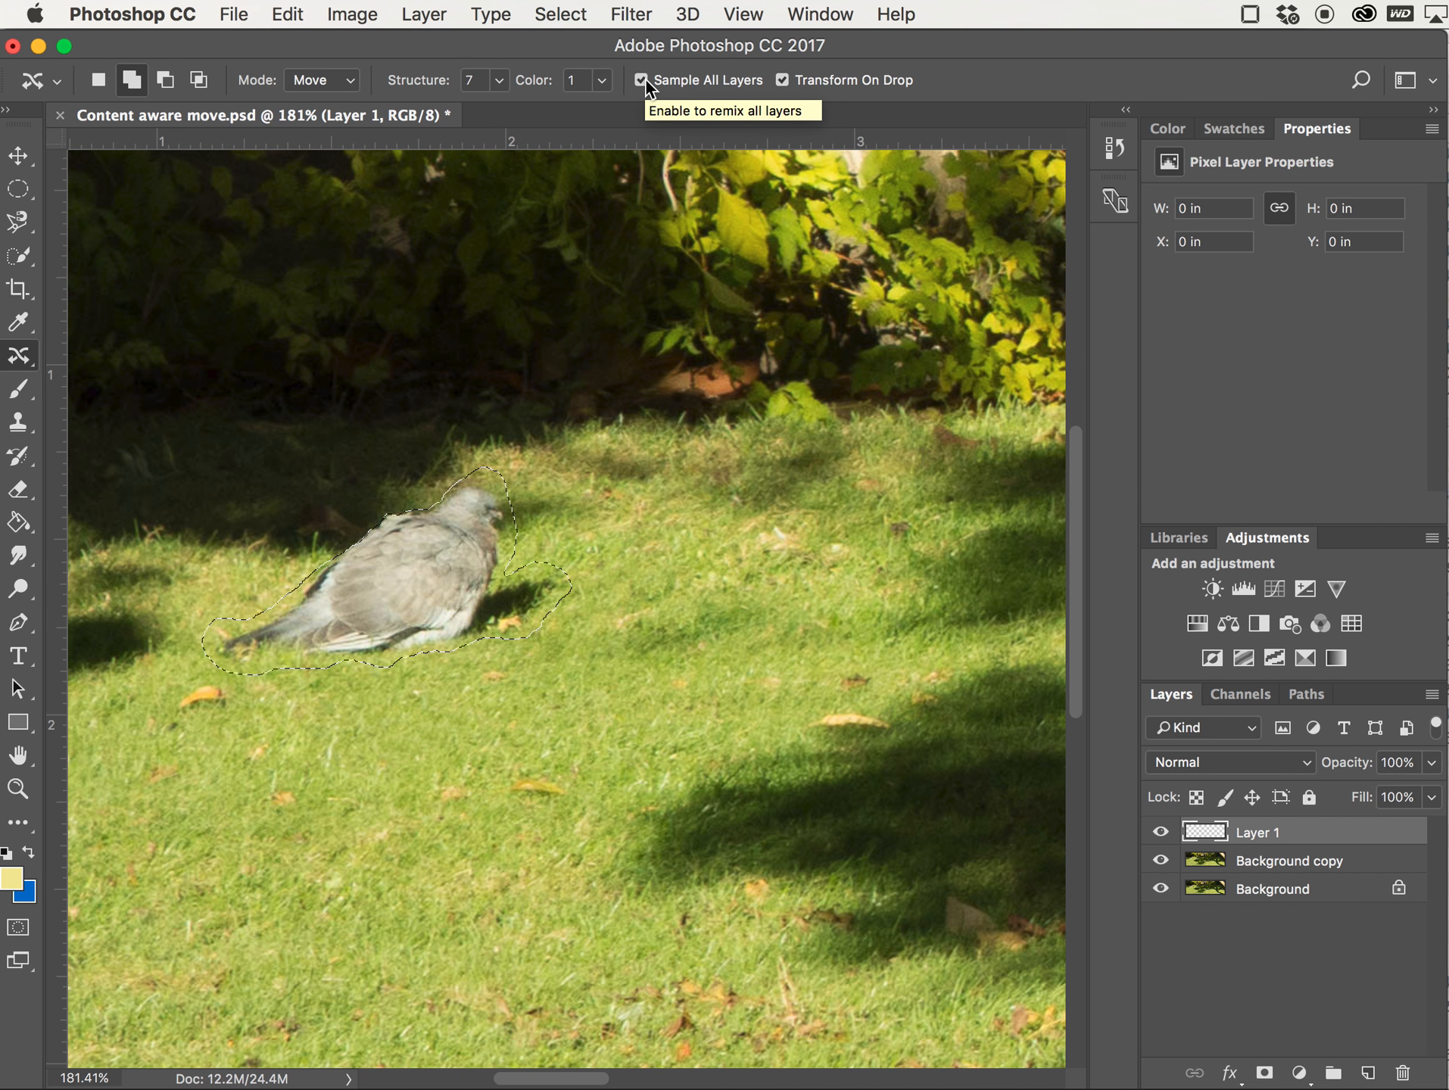
With Move mode, content-aware move the pigeon down and to the right onto the grass and commit it
left_click(350, 81)
left_click(352, 82)
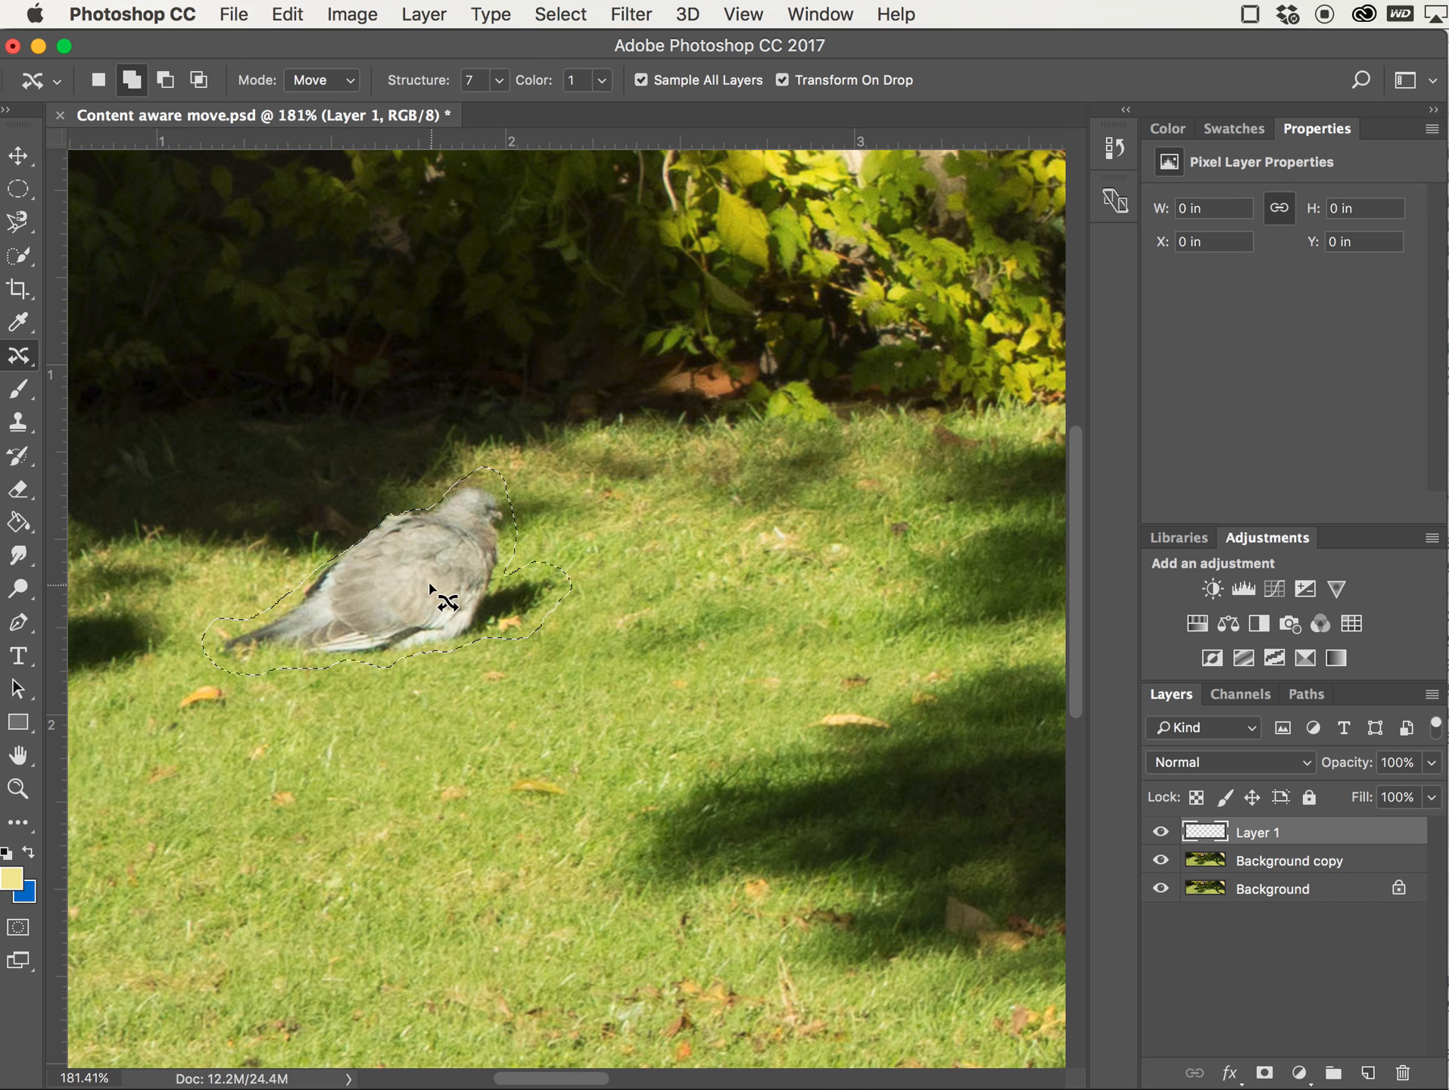
left_click_drag(408, 575, 575, 645)
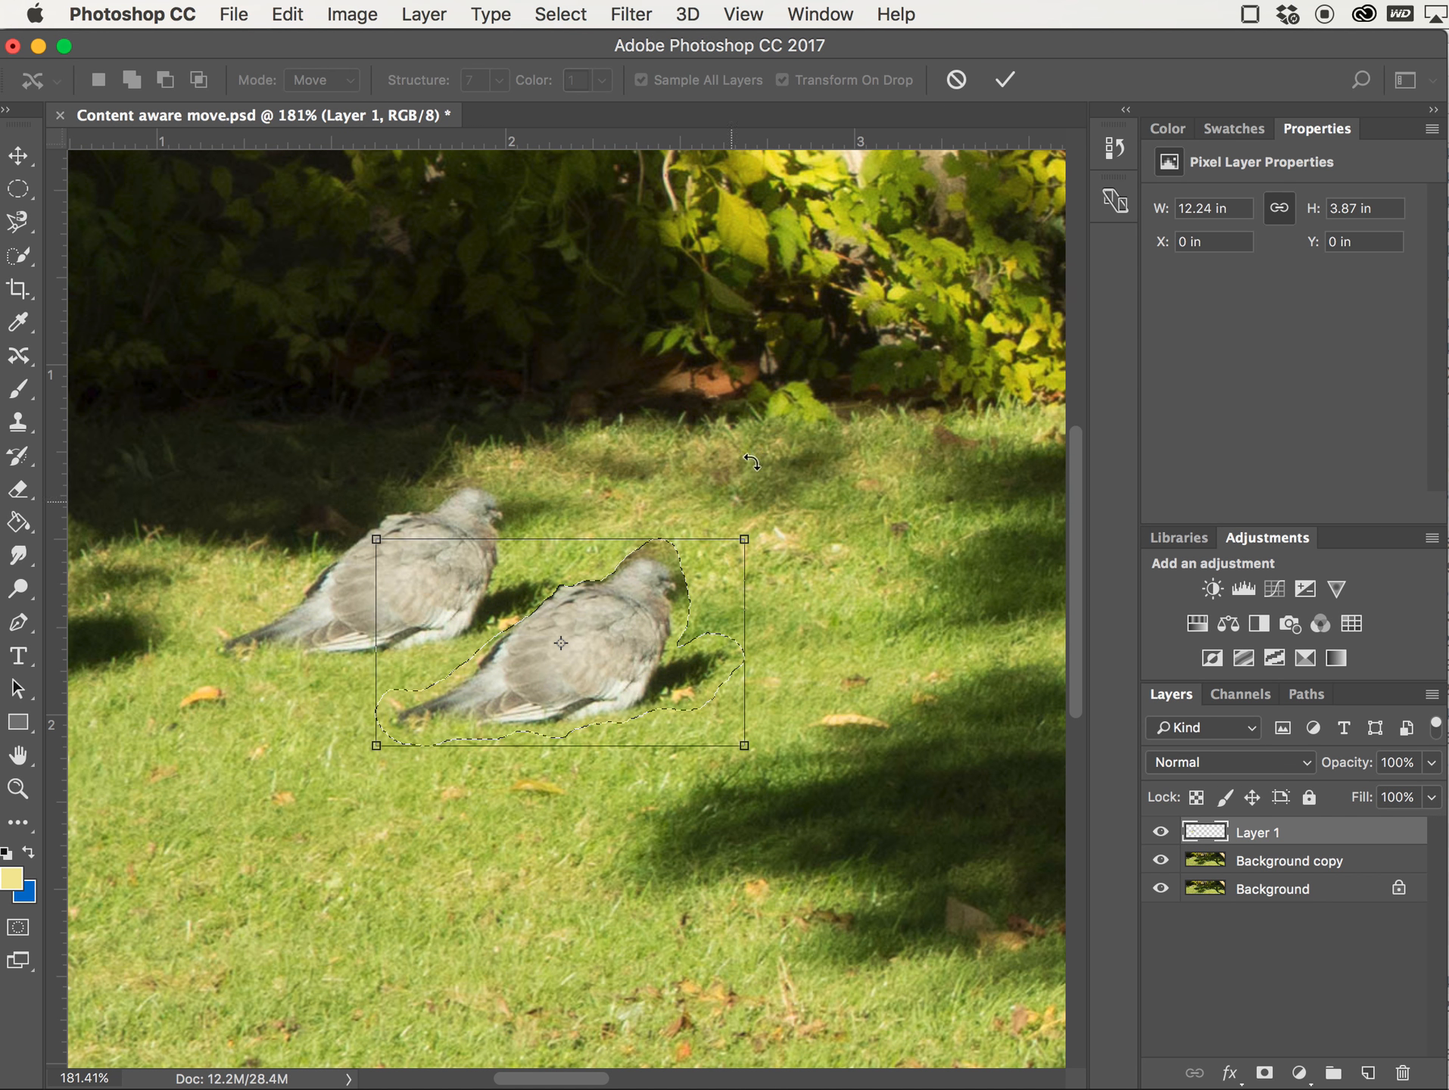
left_click(1005, 80)
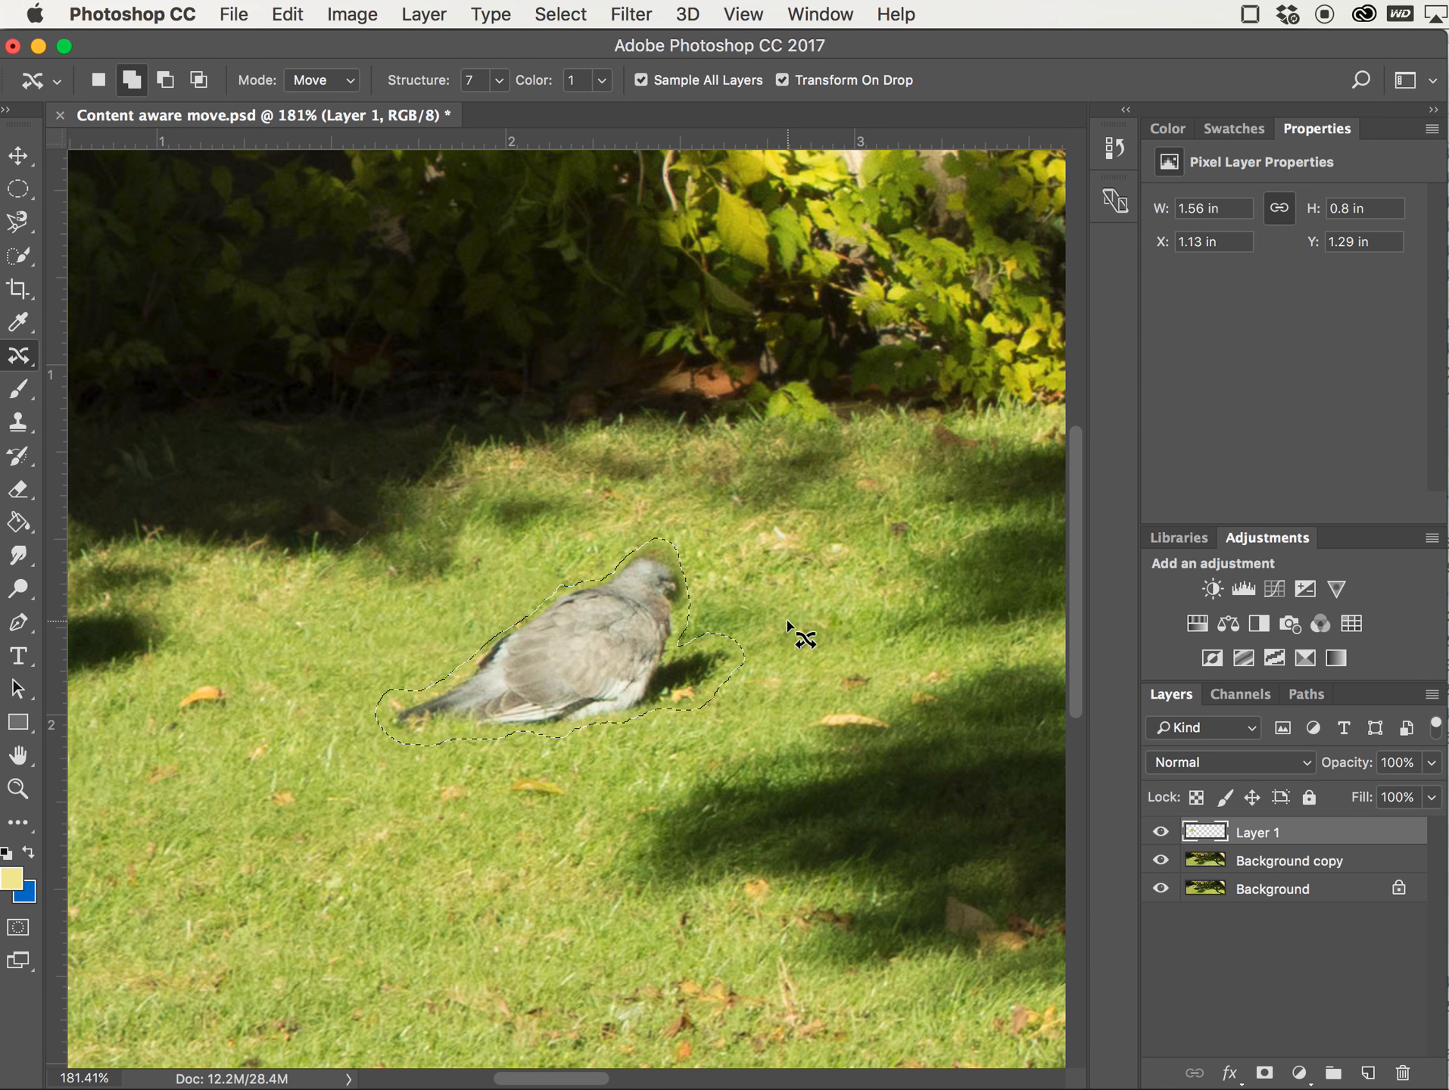
Deselect the current selection
left_click(561, 15)
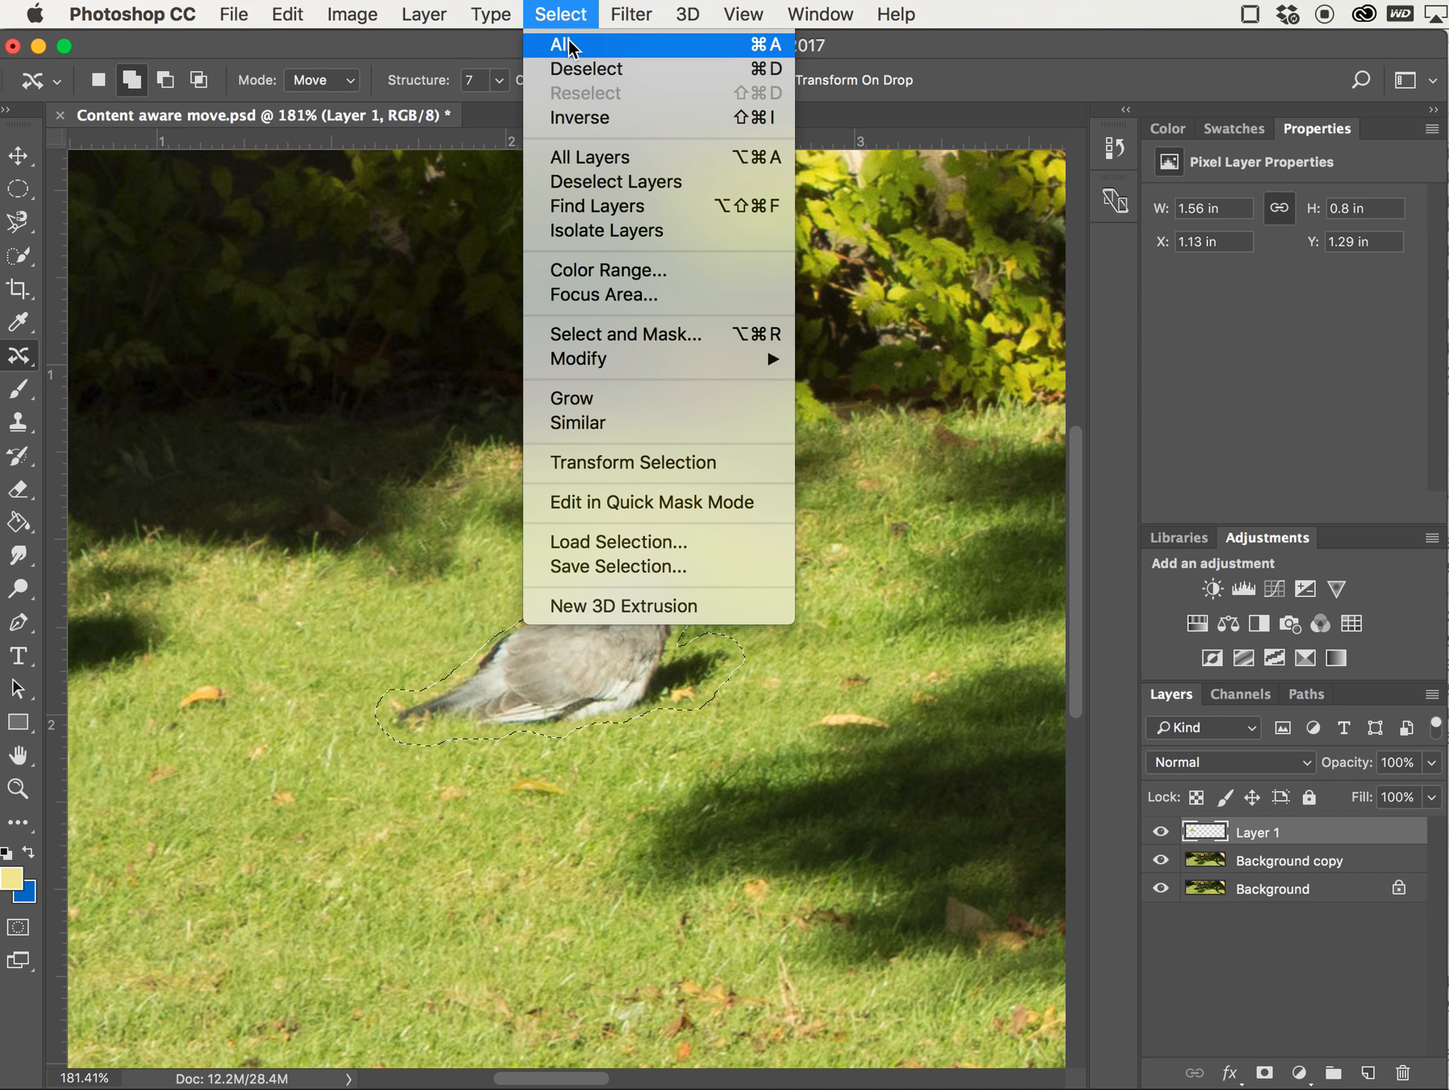
left_click(583, 66)
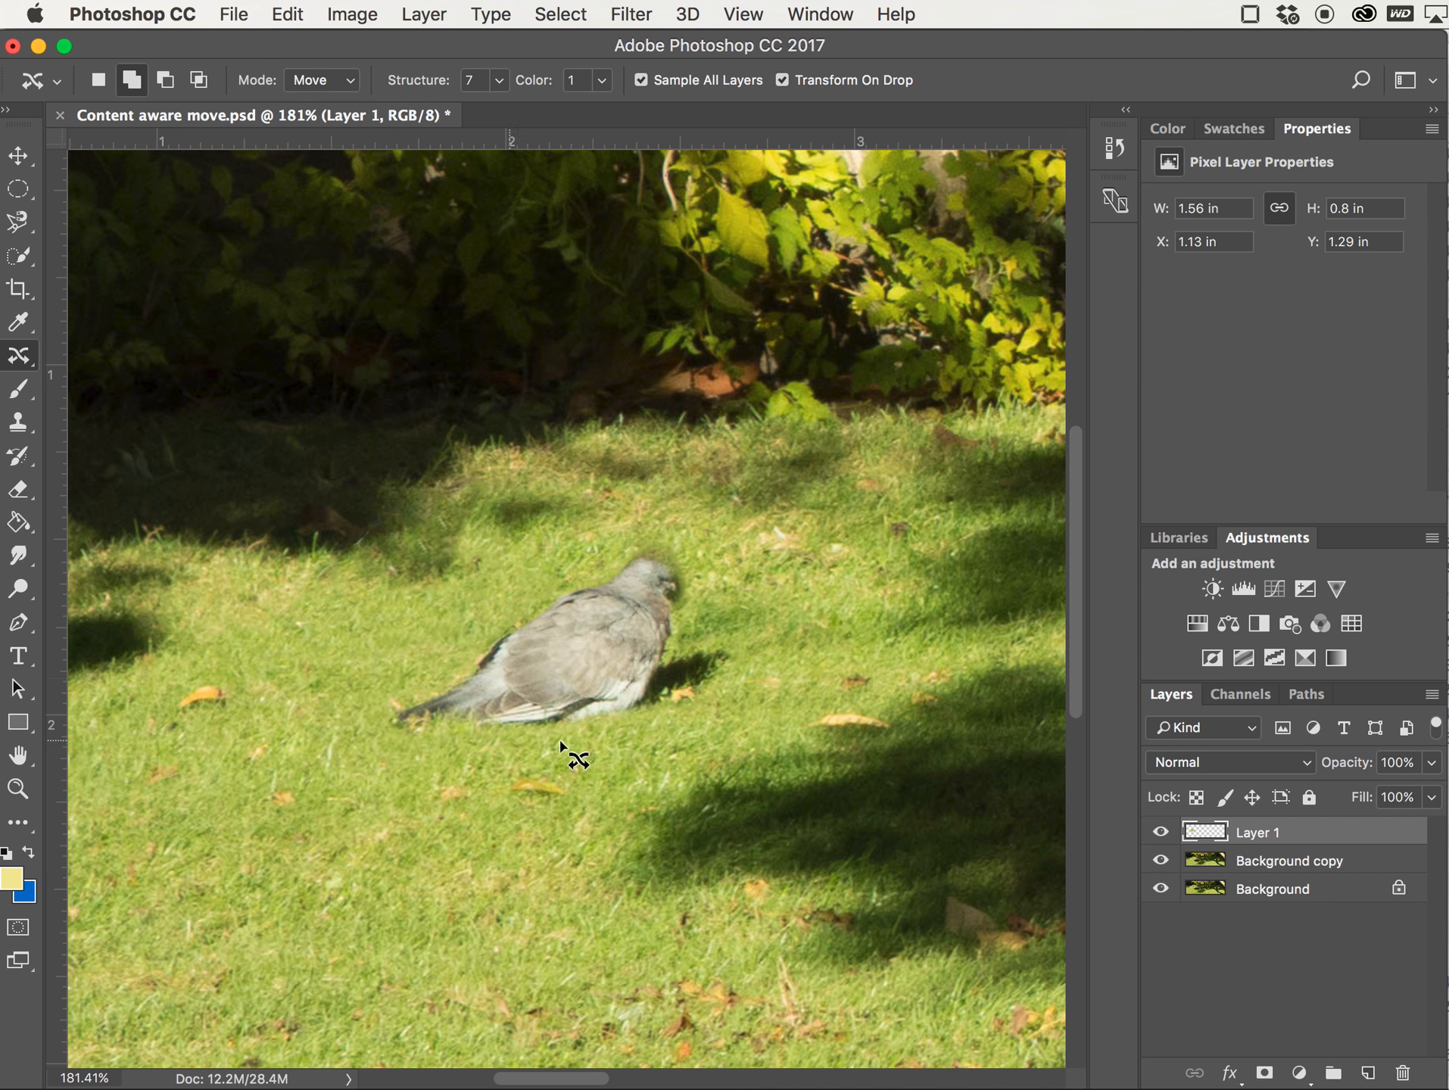
key("super+0")
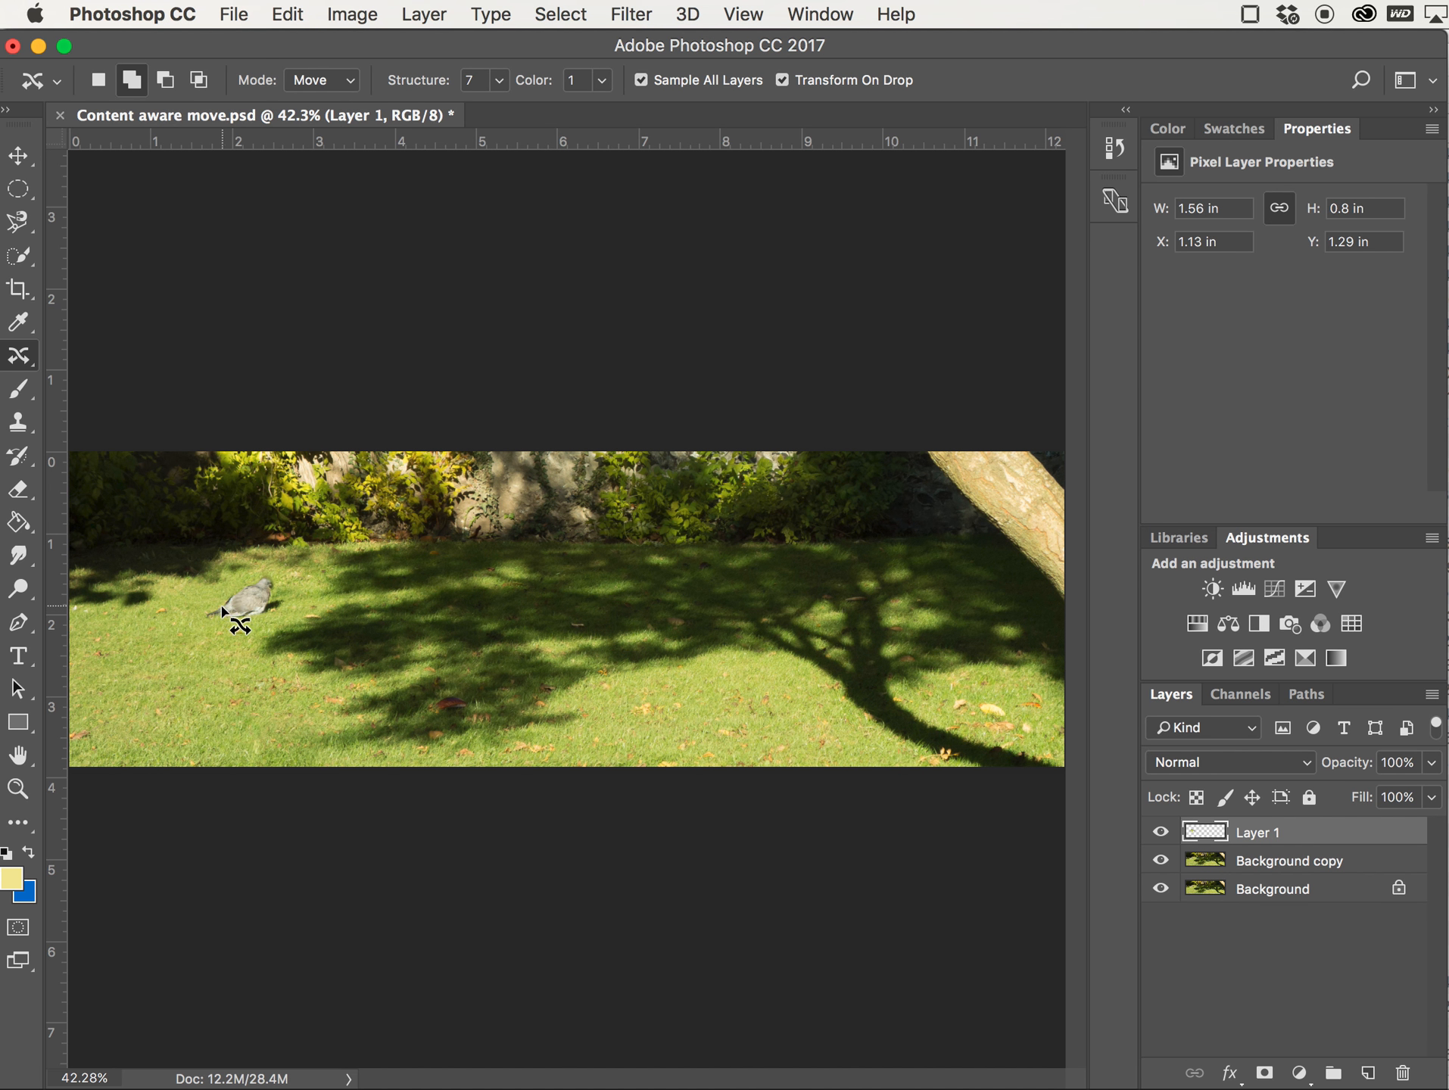
key("shift")
left_click(18, 156)
left_click_drag(235, 581, 277, 612)
key("super+z")
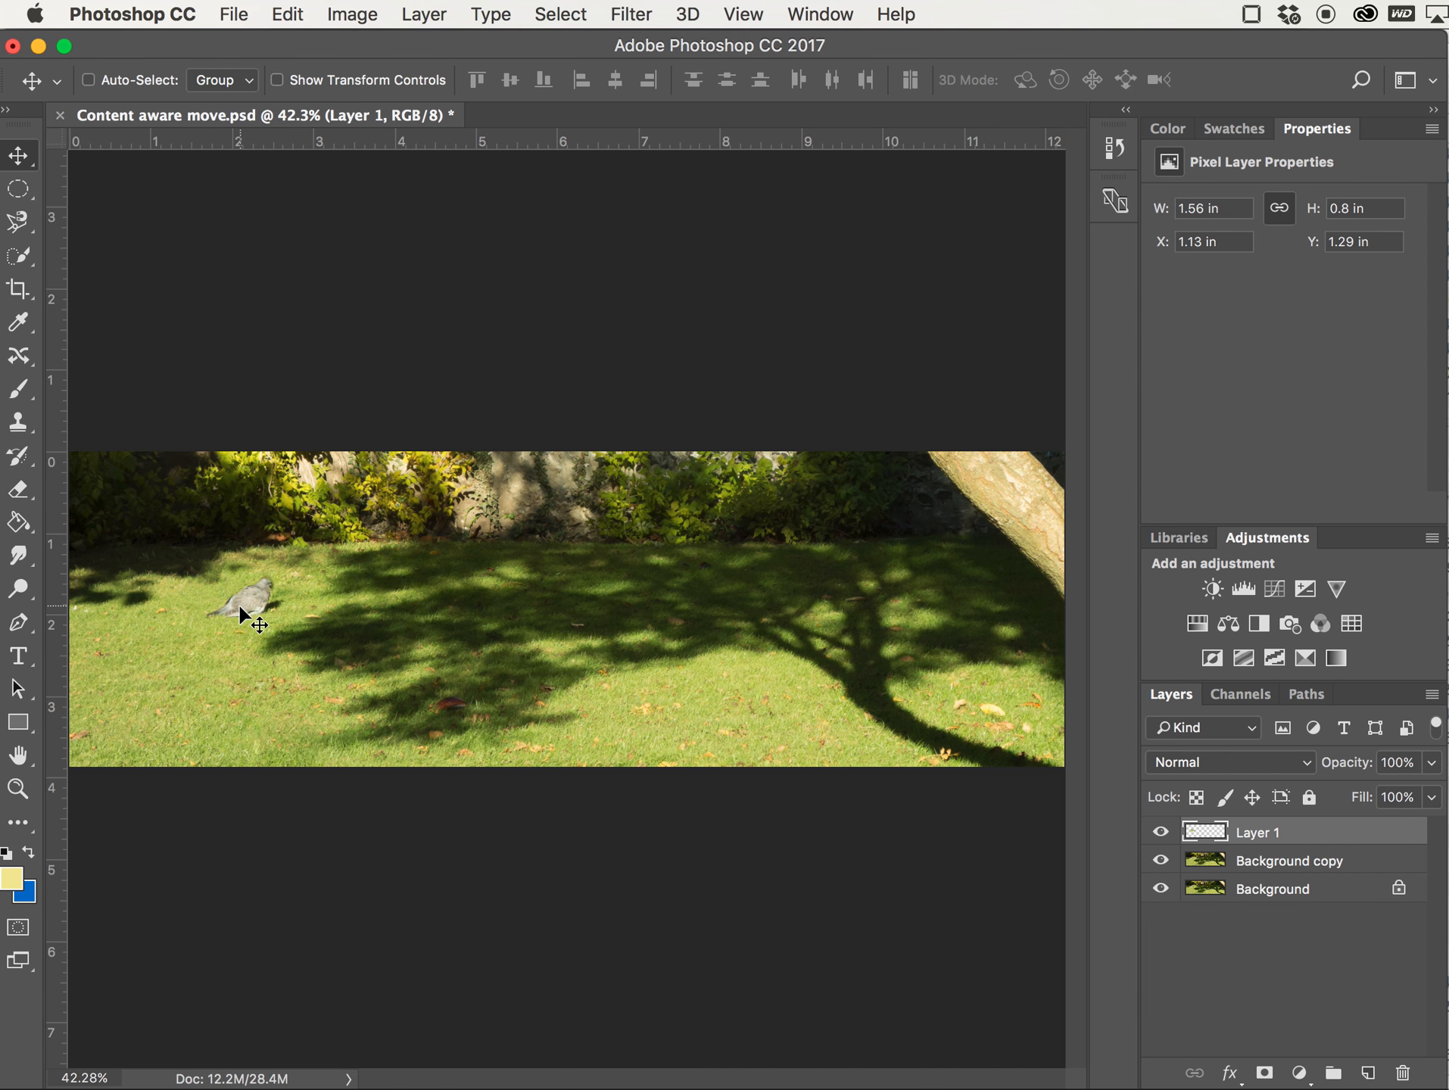
Add a layer mask to Layer 1
scroll(237, 603, "up", 5)
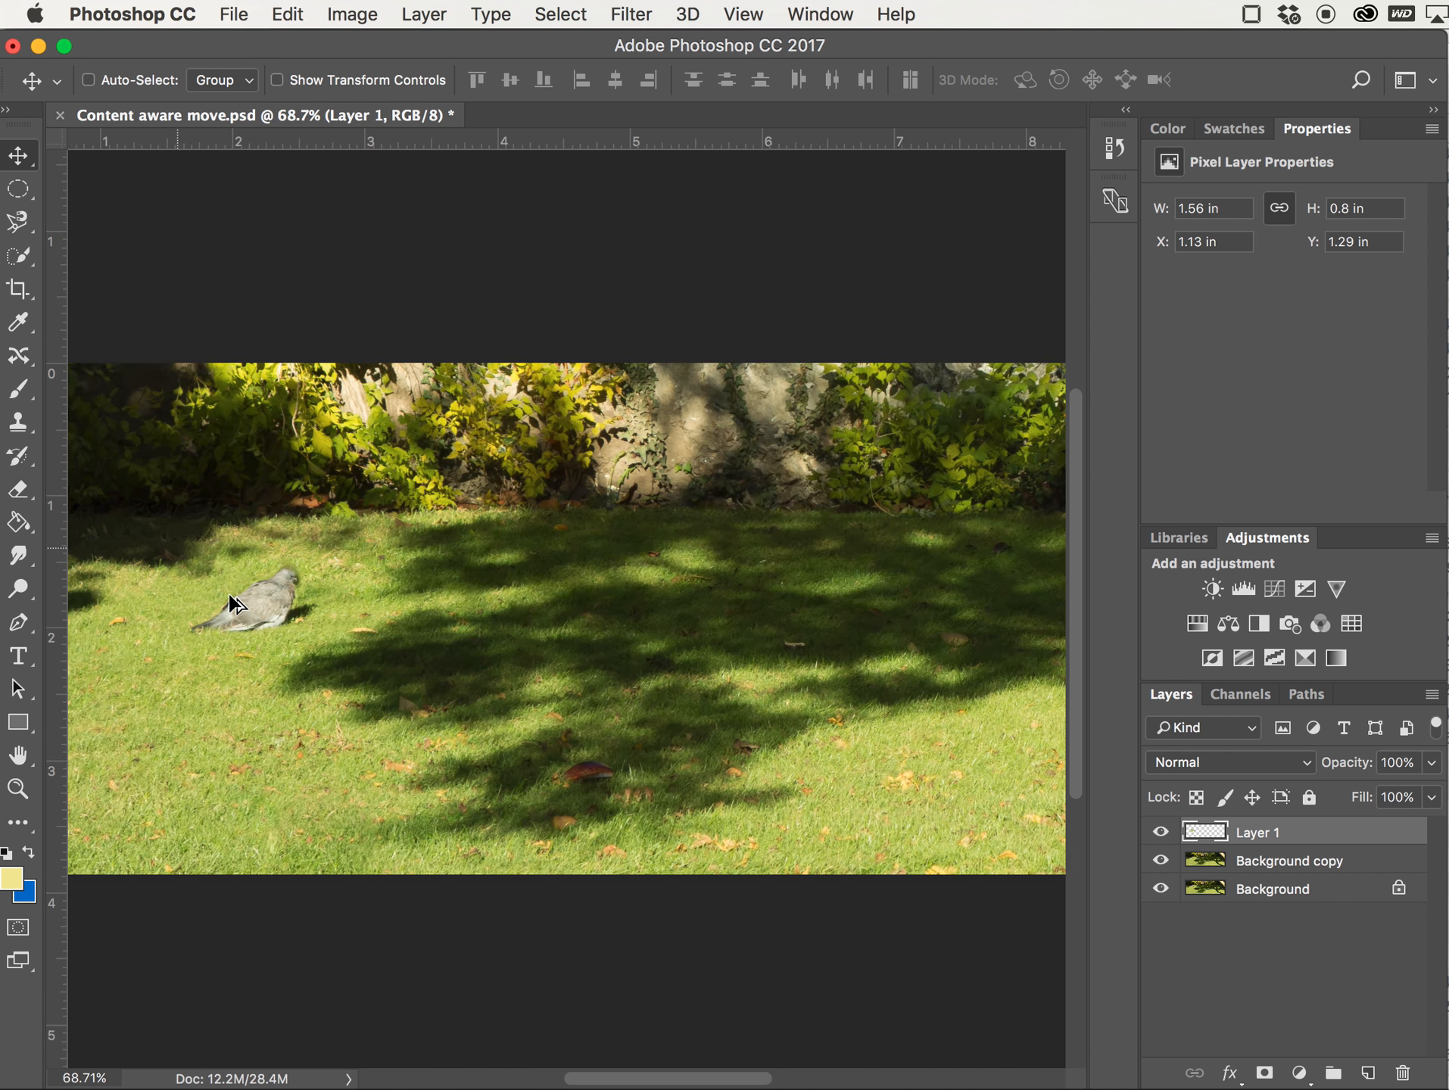
scroll(232, 603, "up", 5)
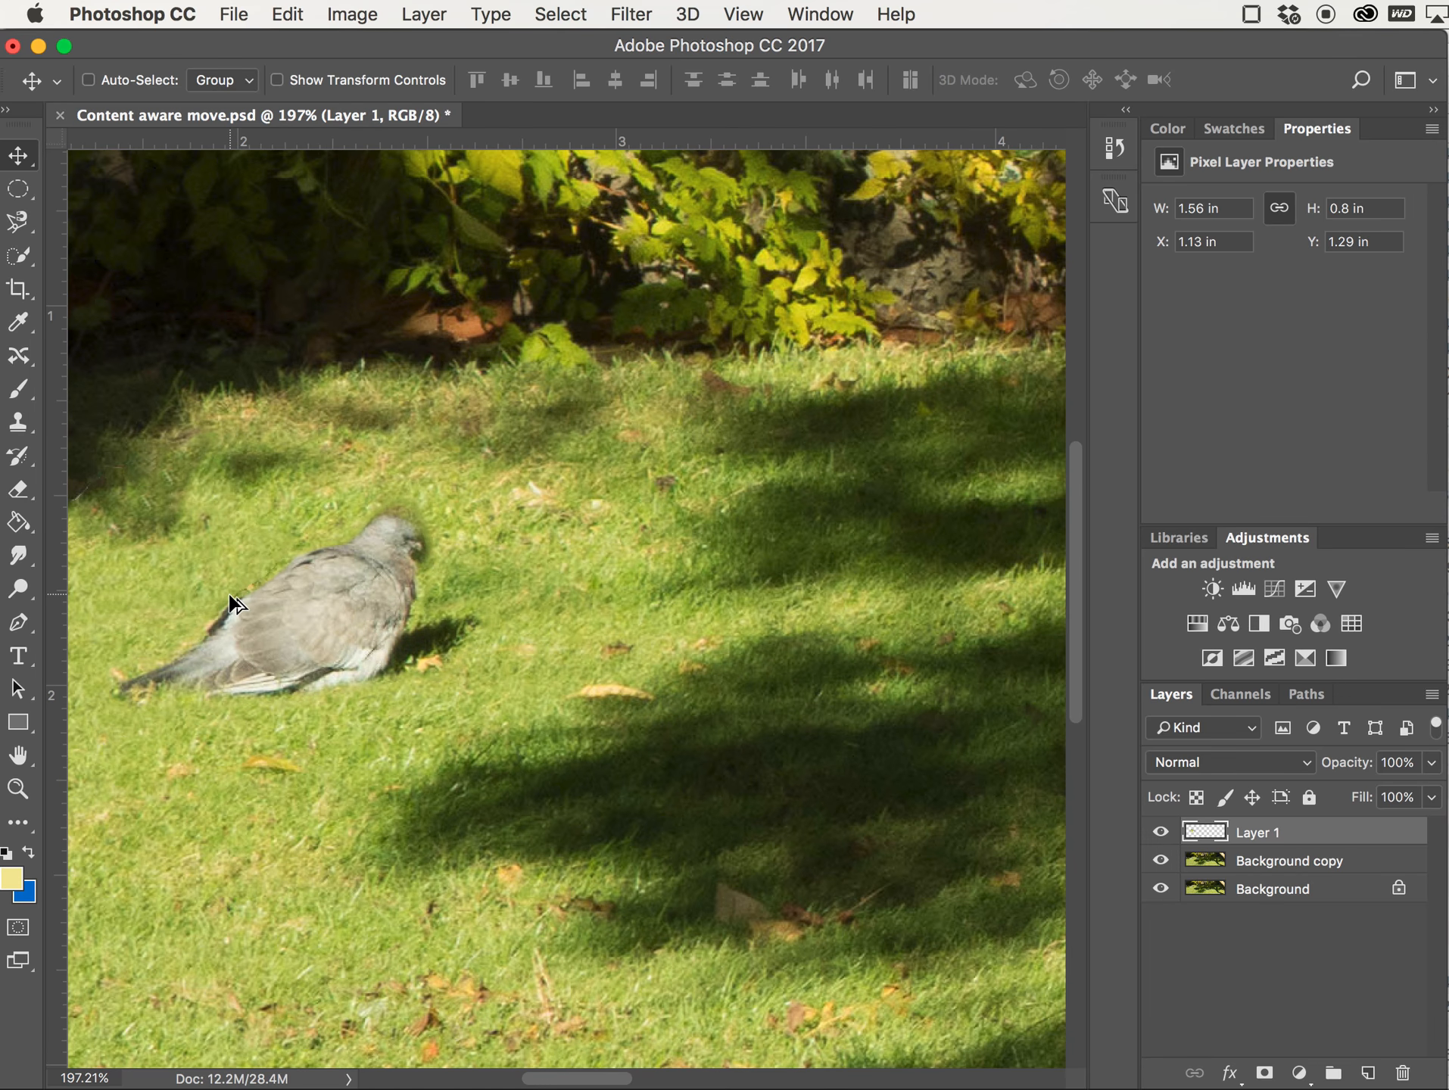
scroll(233, 603, "up", 1)
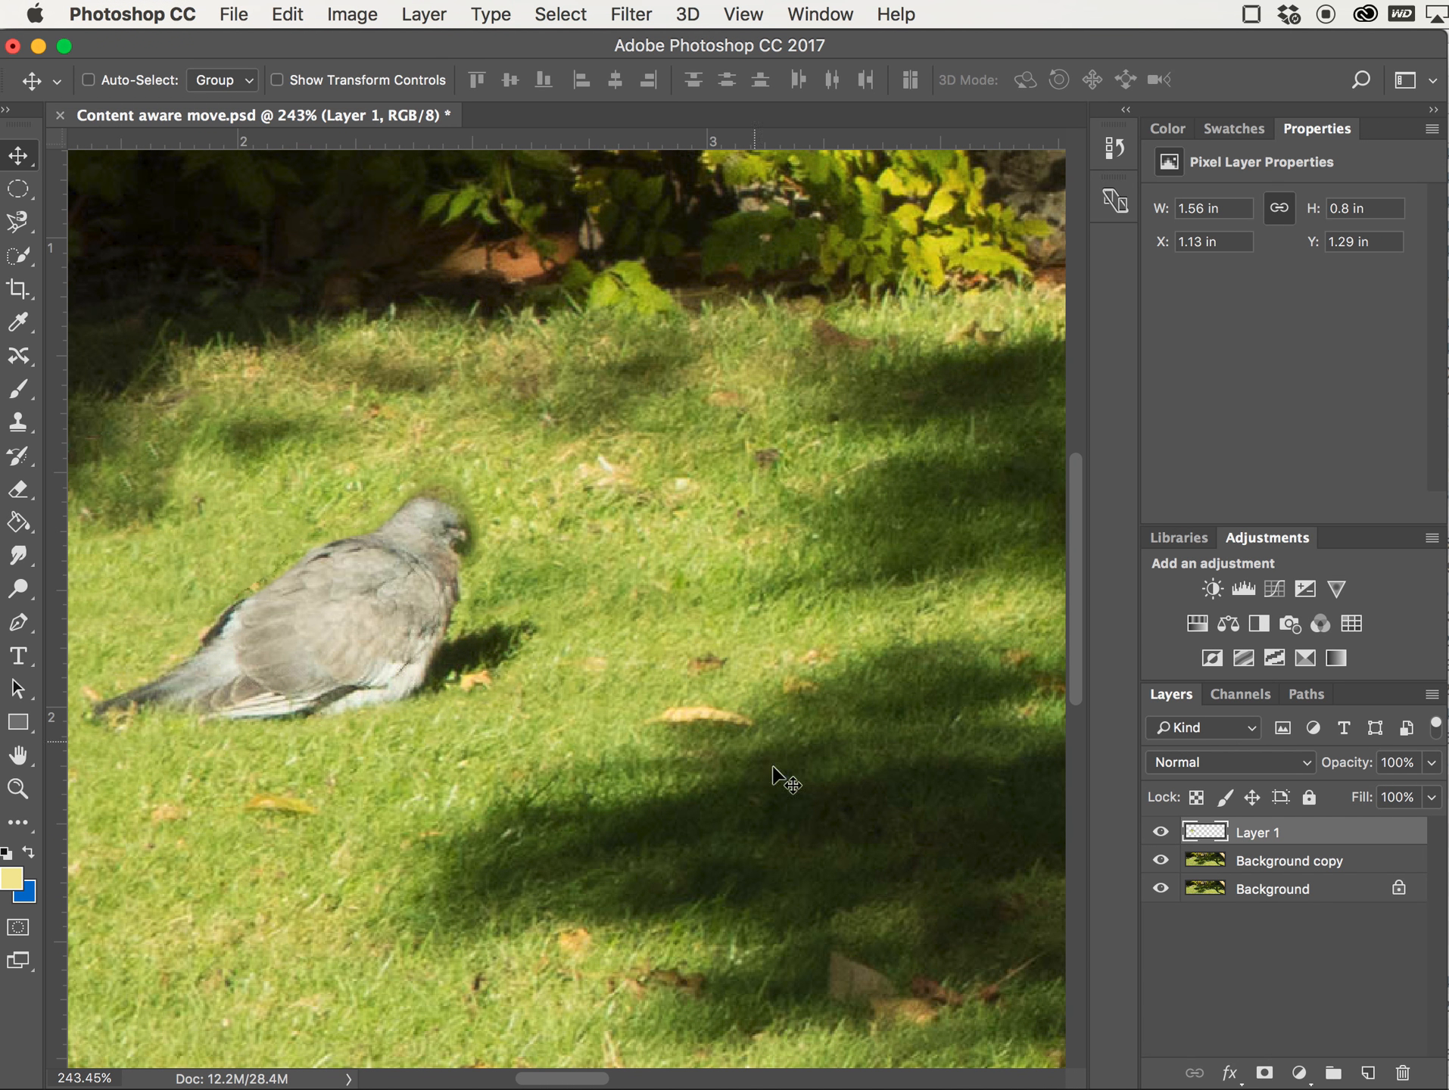
left_click(1264, 1073)
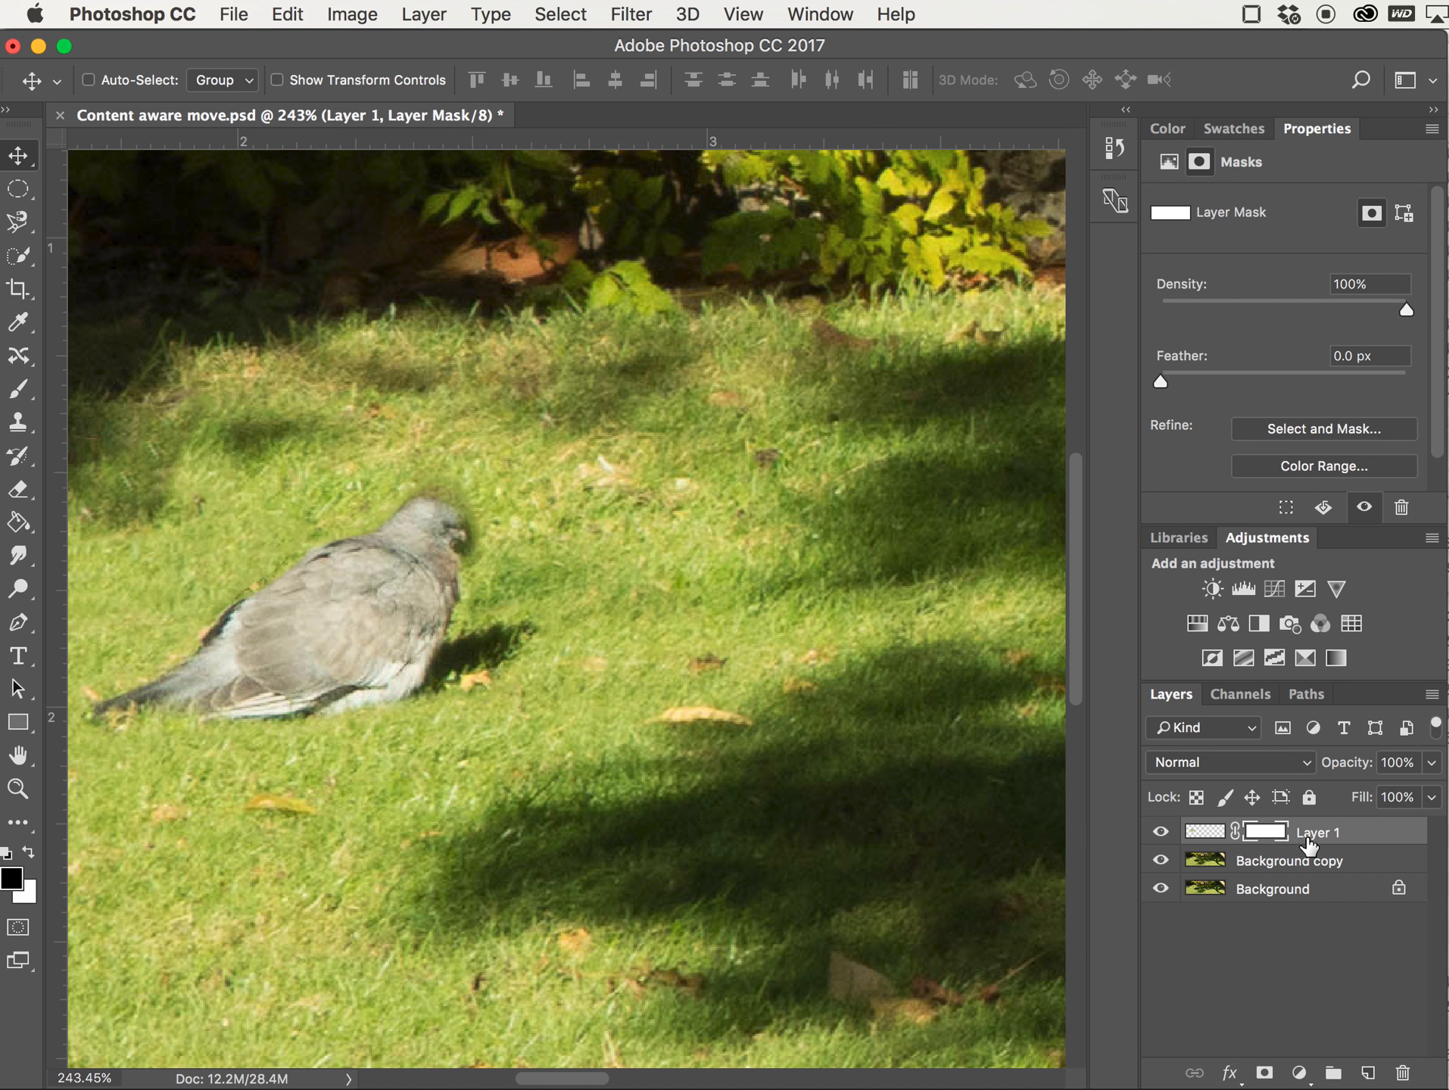
Toggle Layer 1's visibility on and off to compare the moved pigeon with the original
left_click(1160, 833)
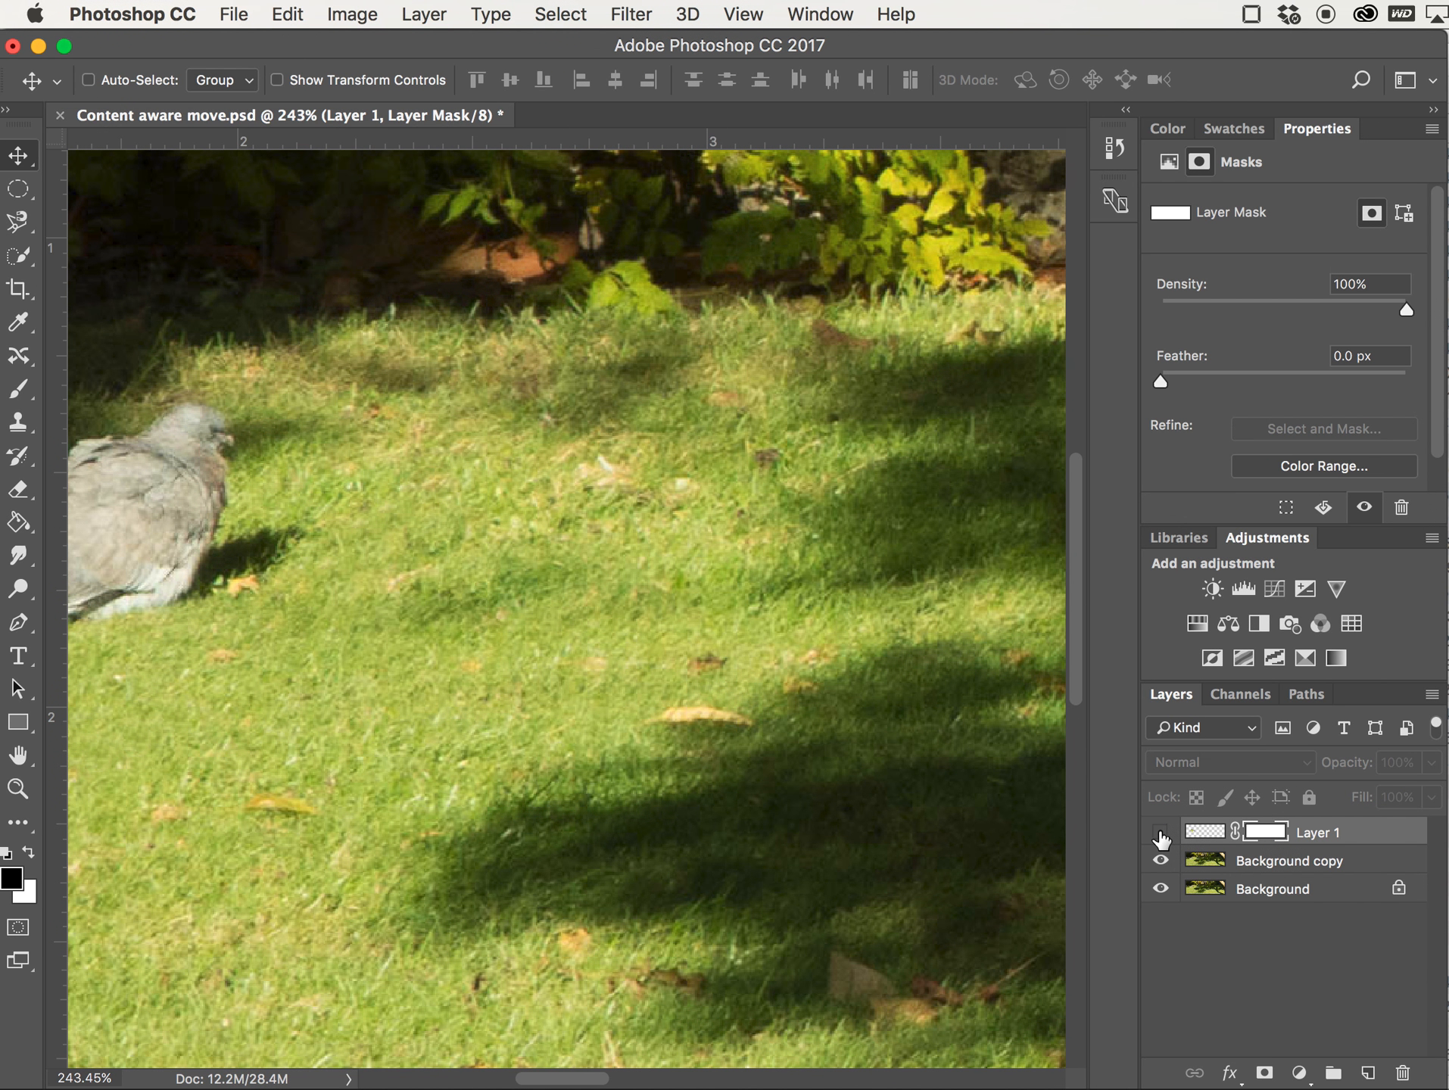
left_click(1161, 832)
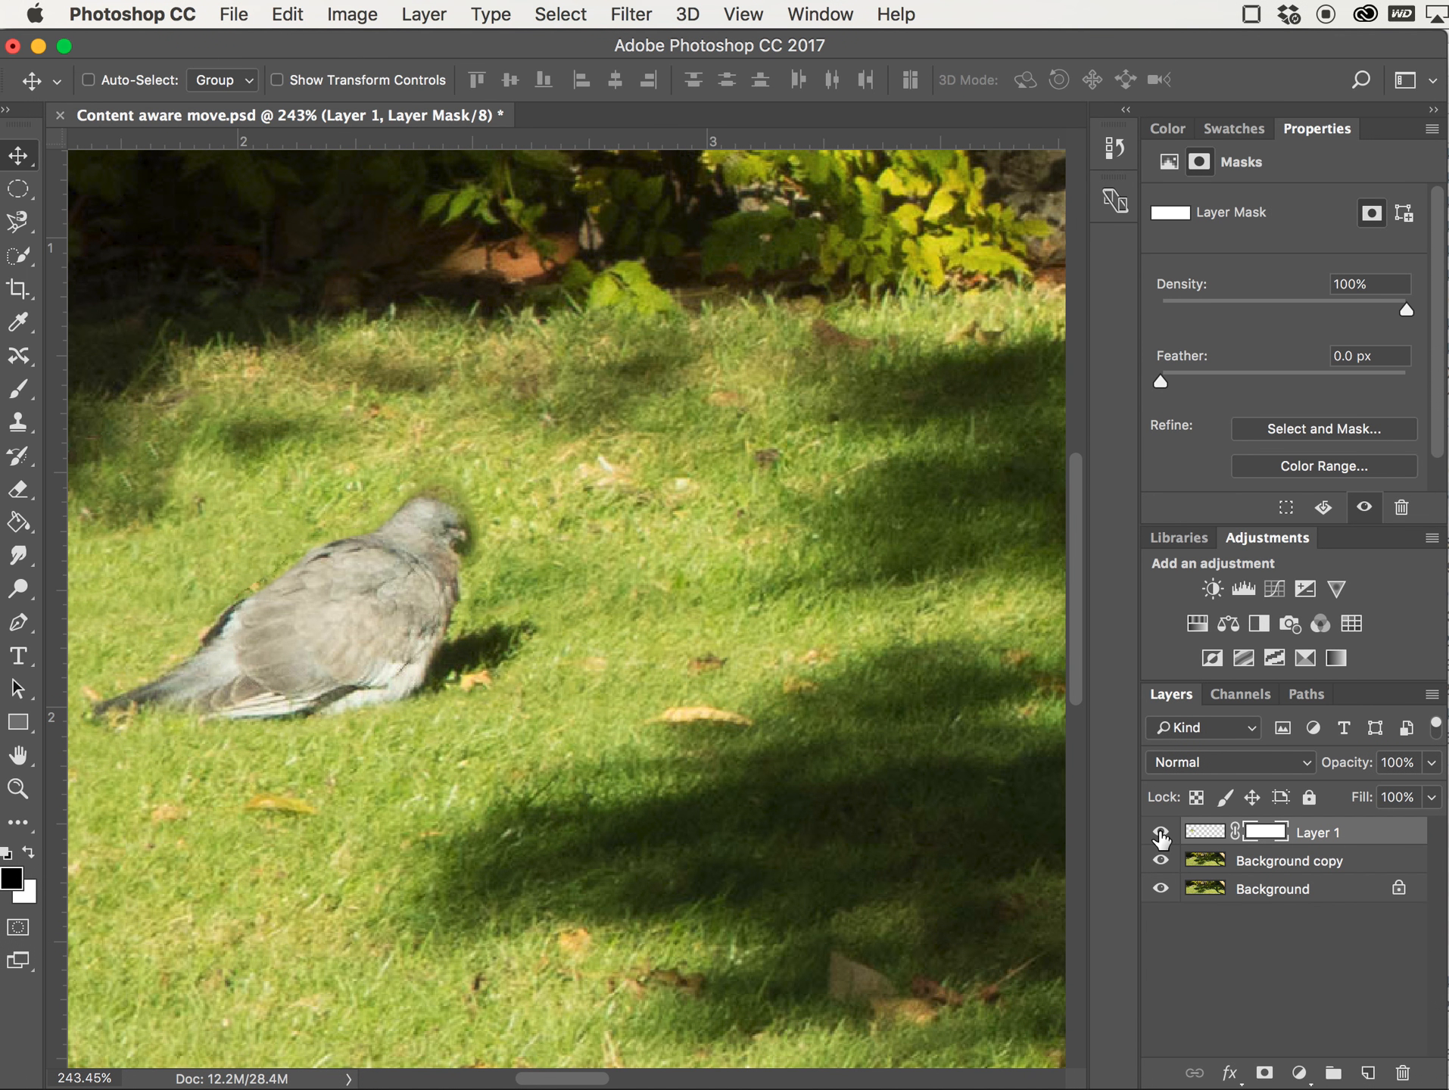
left_click(1160, 833)
left_click(1160, 833)
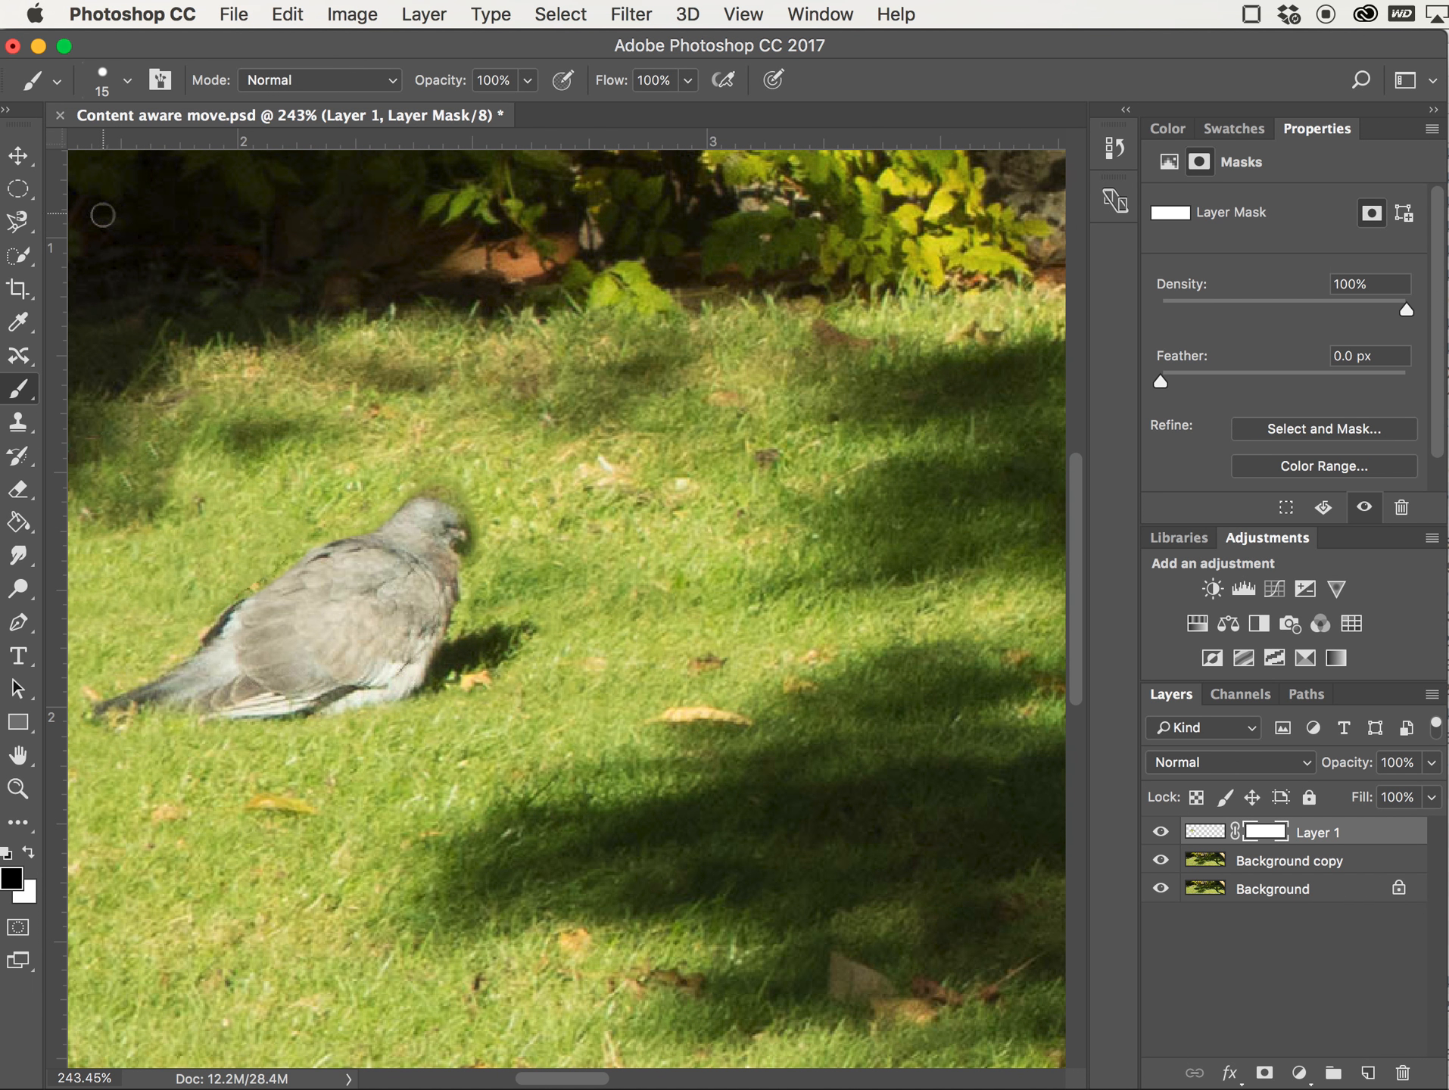
Lower the 15 px brush's hardness slightly and paint black on the mask around the pigeon's head
left_click(129, 81)
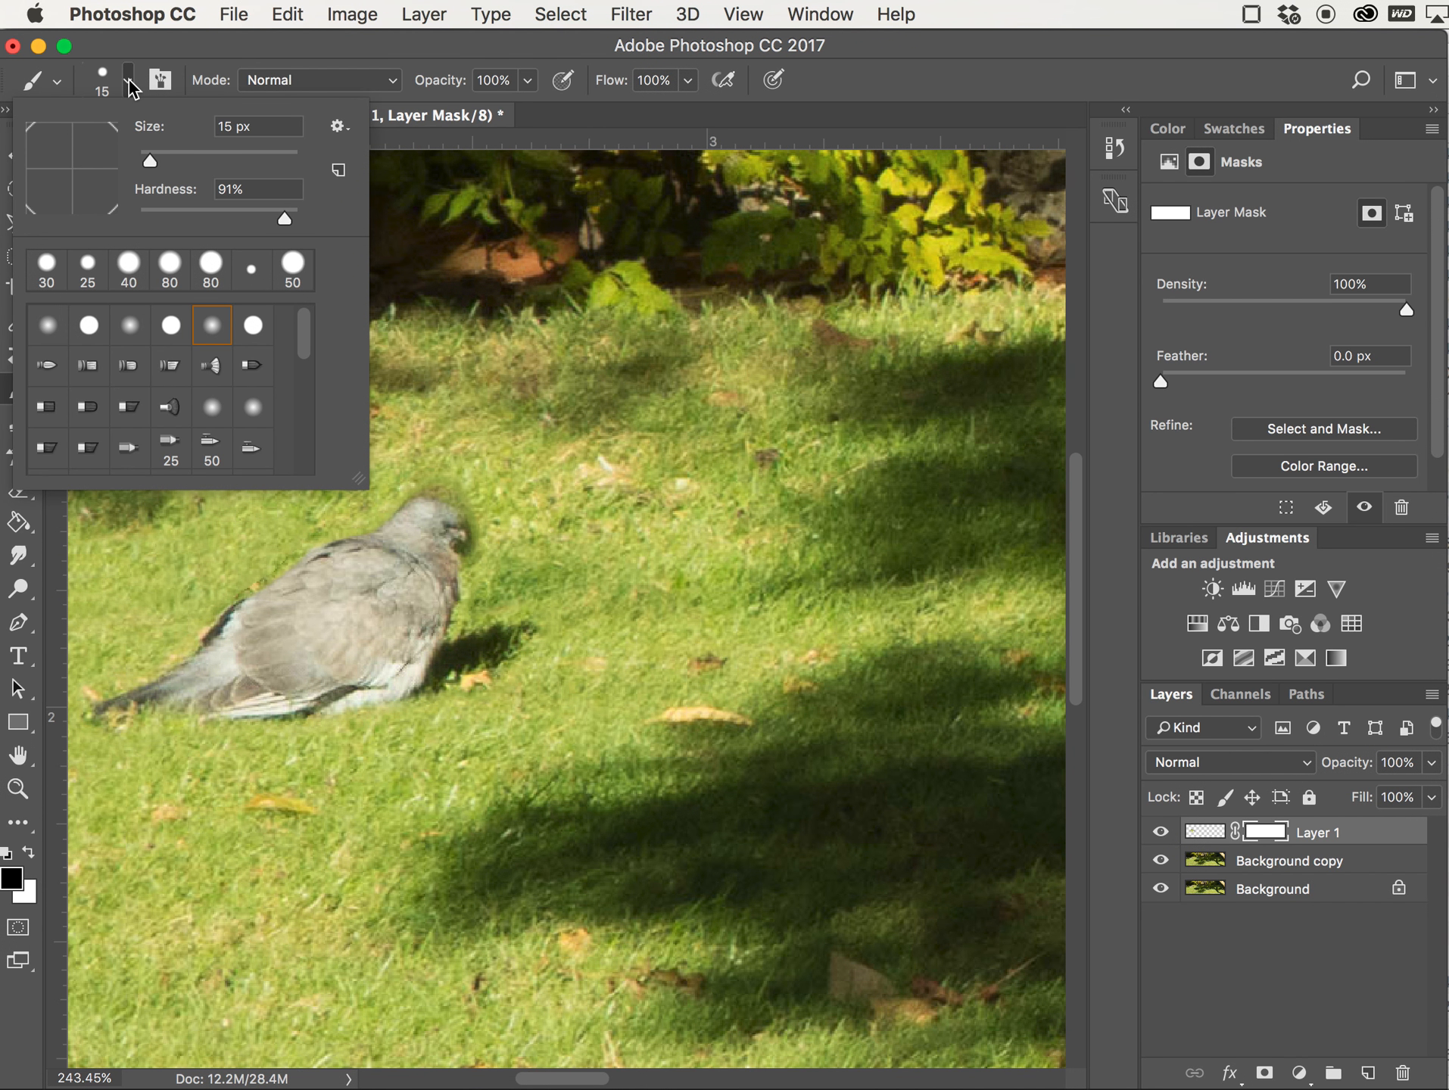
left_click_drag(285, 219, 278, 220)
left_click(130, 81)
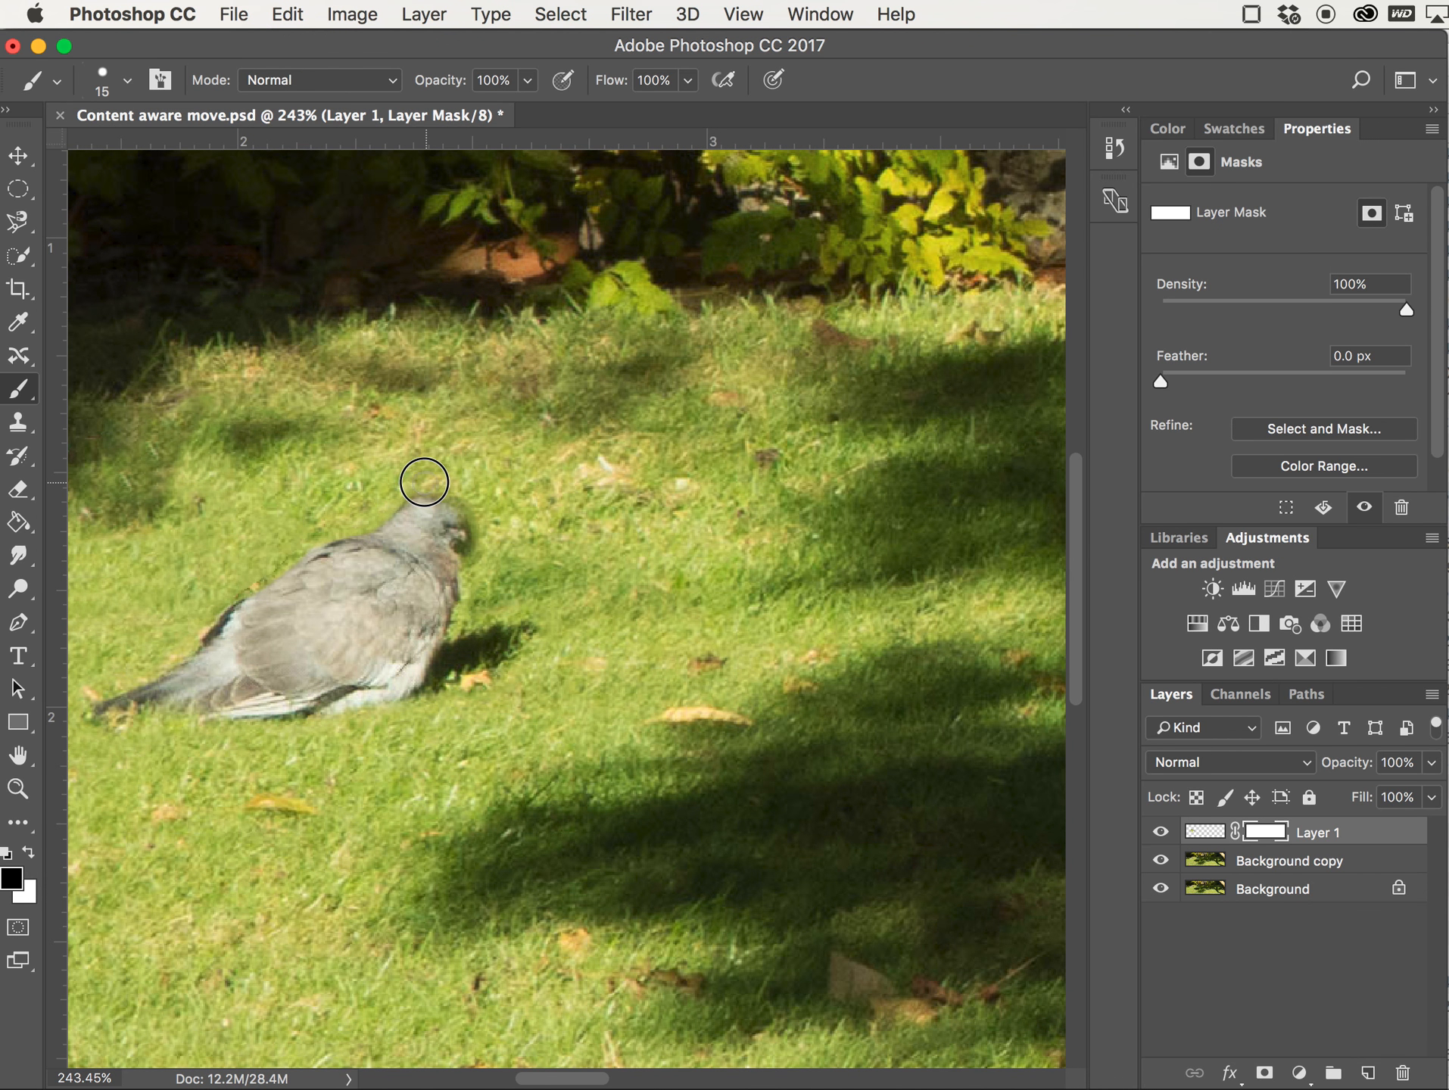
mouse_move(414, 481)
left_mouse_down()
mouse_move(462, 488)
mouse_move(486, 550)
left_mouse_up()
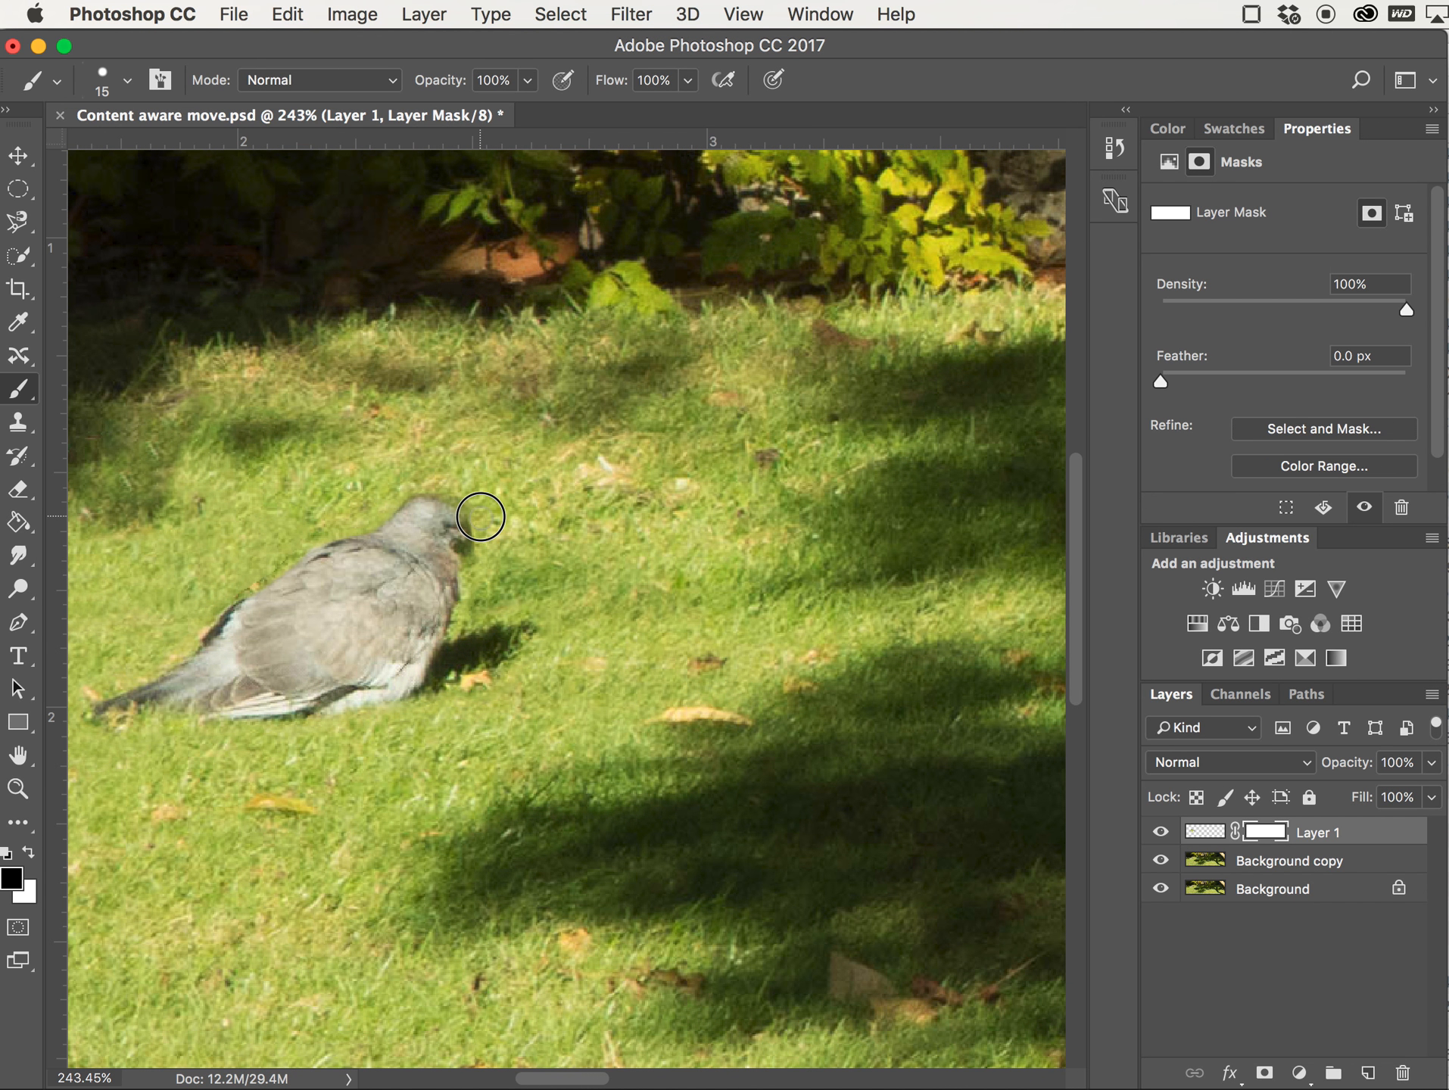
left_click_drag(473, 501, 455, 488)
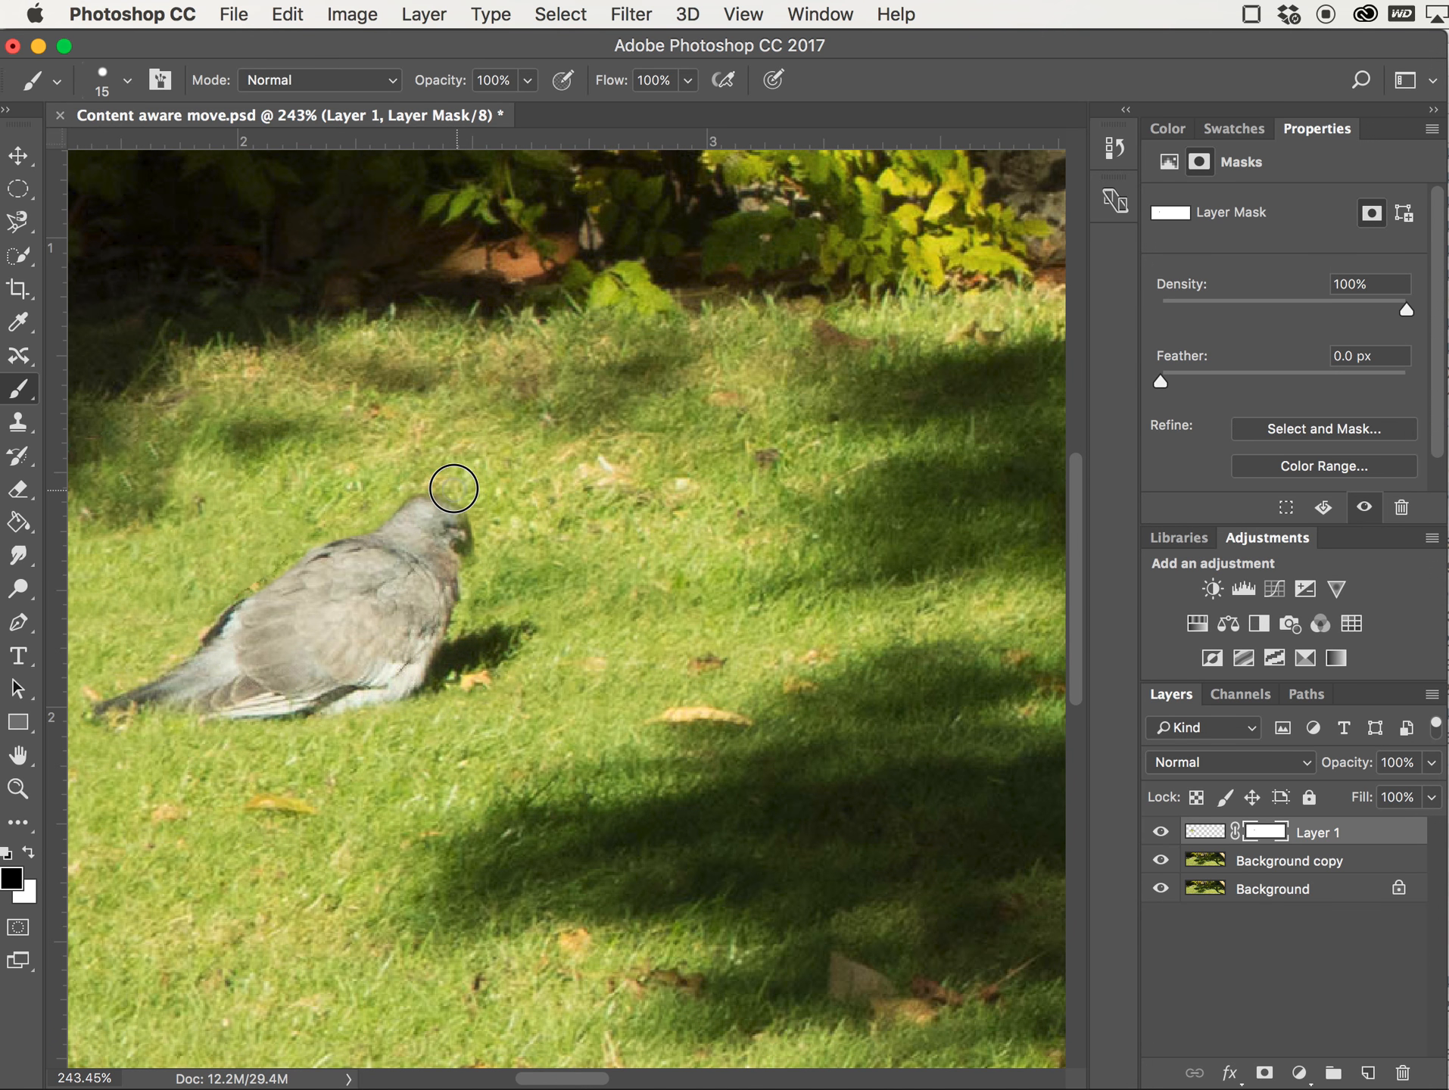
left_click_drag(454, 488, 413, 484)
left_click(413, 486)
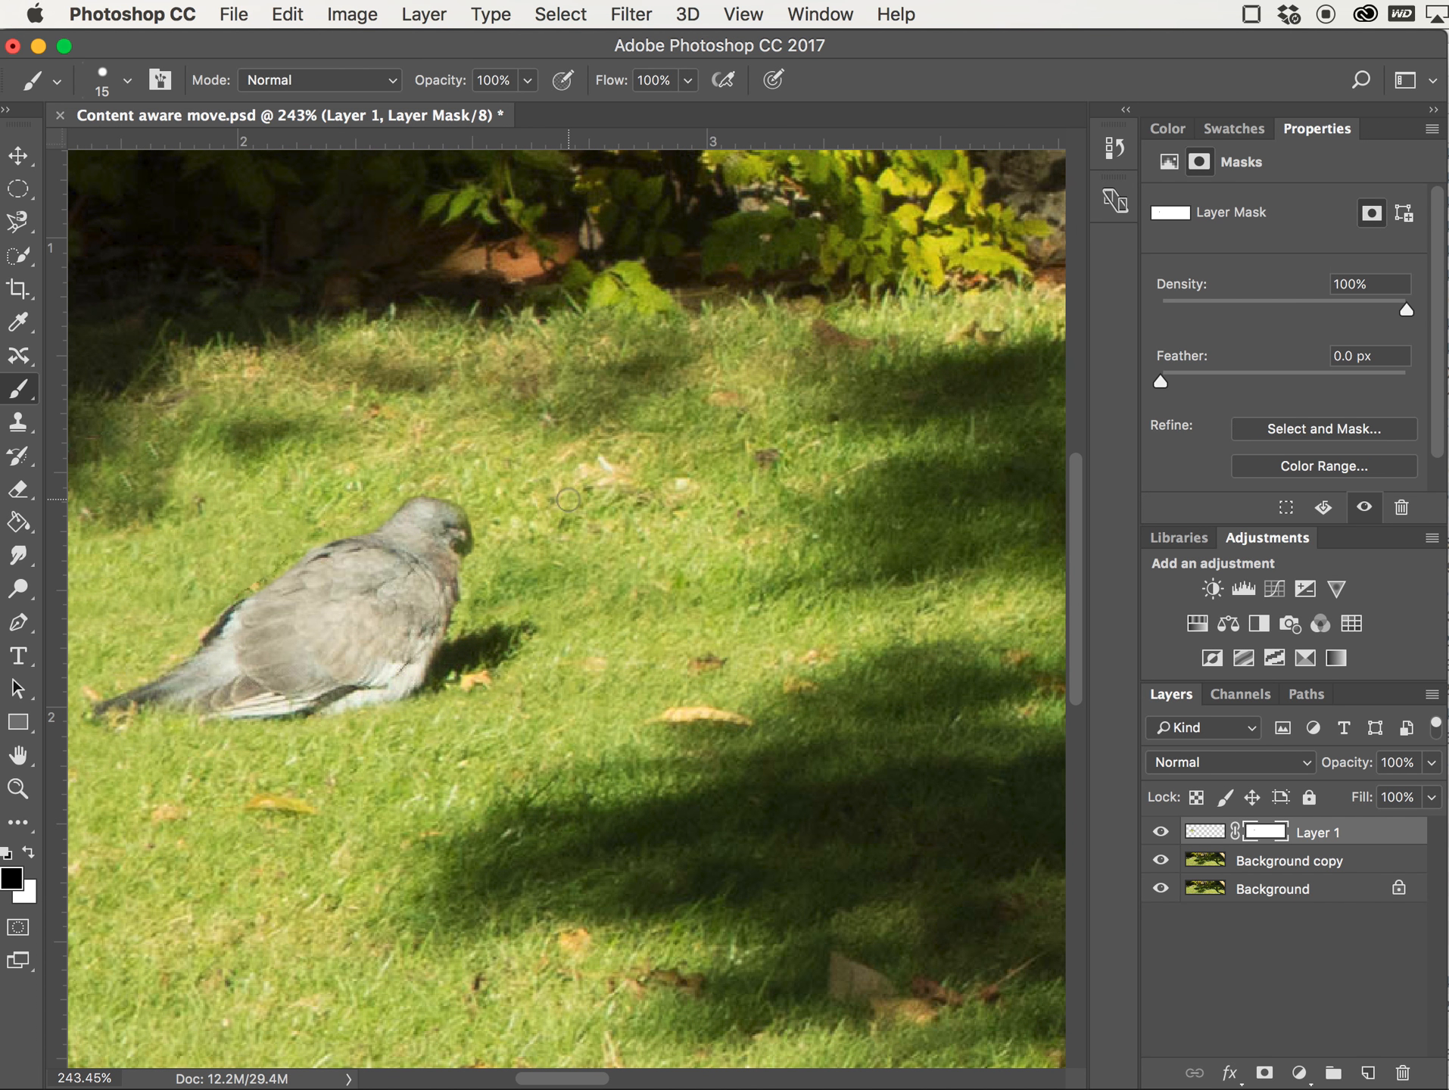
Paint on the mask across the pigeon's neck to blend the seam
key("super+0")
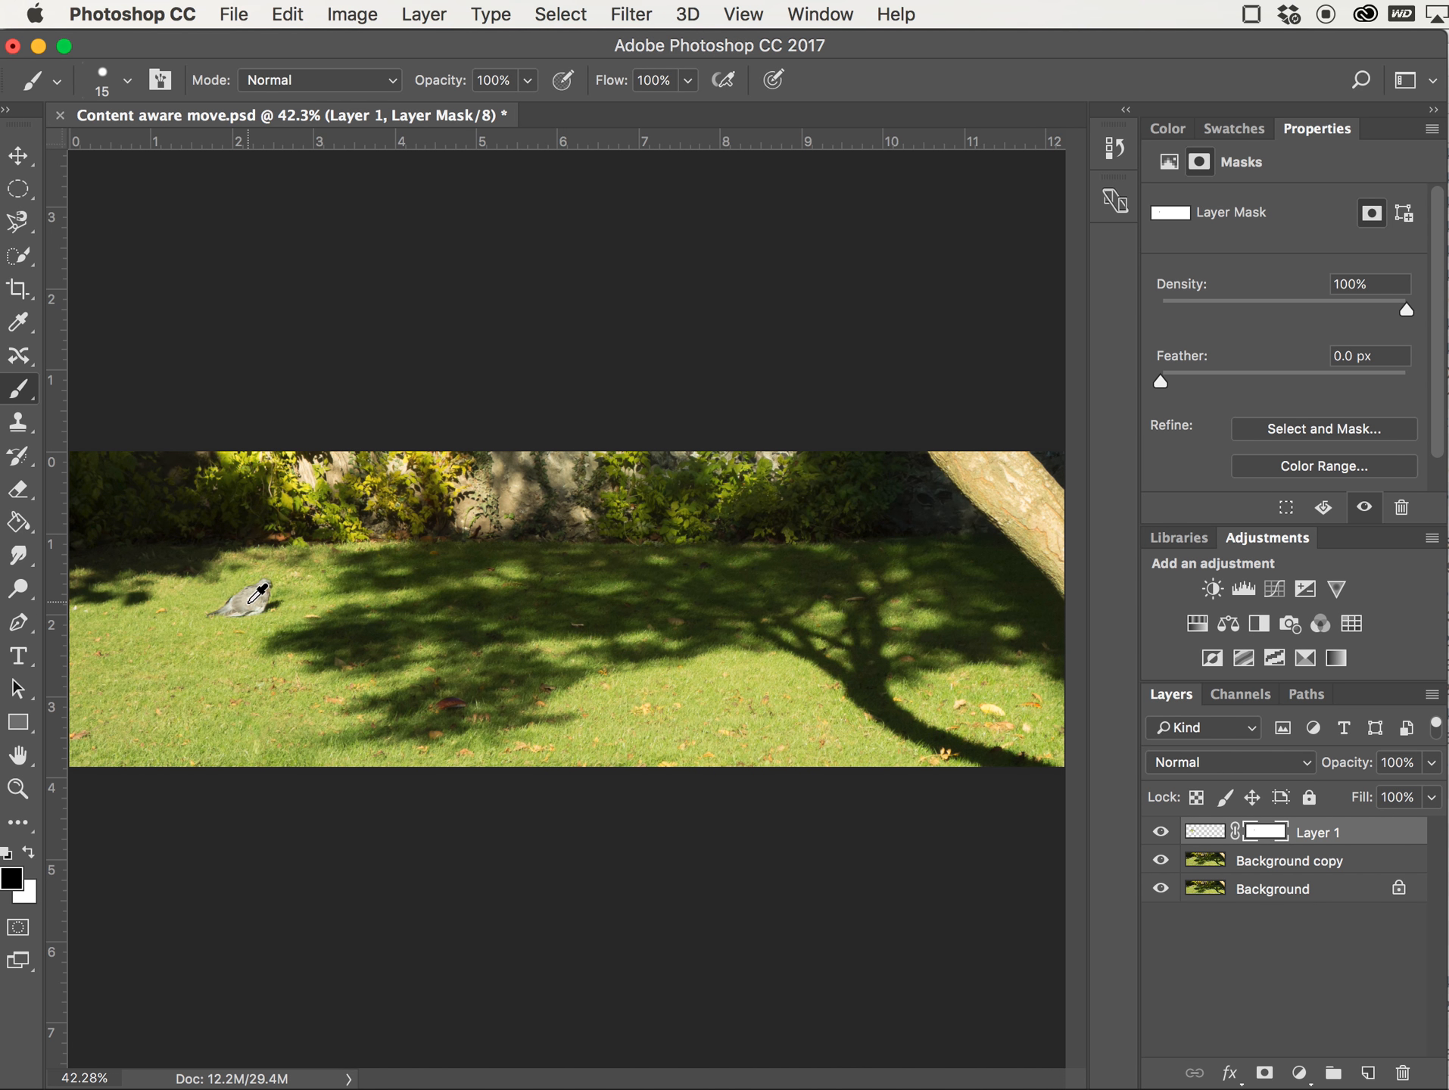
scroll(261, 598, "up", 4)
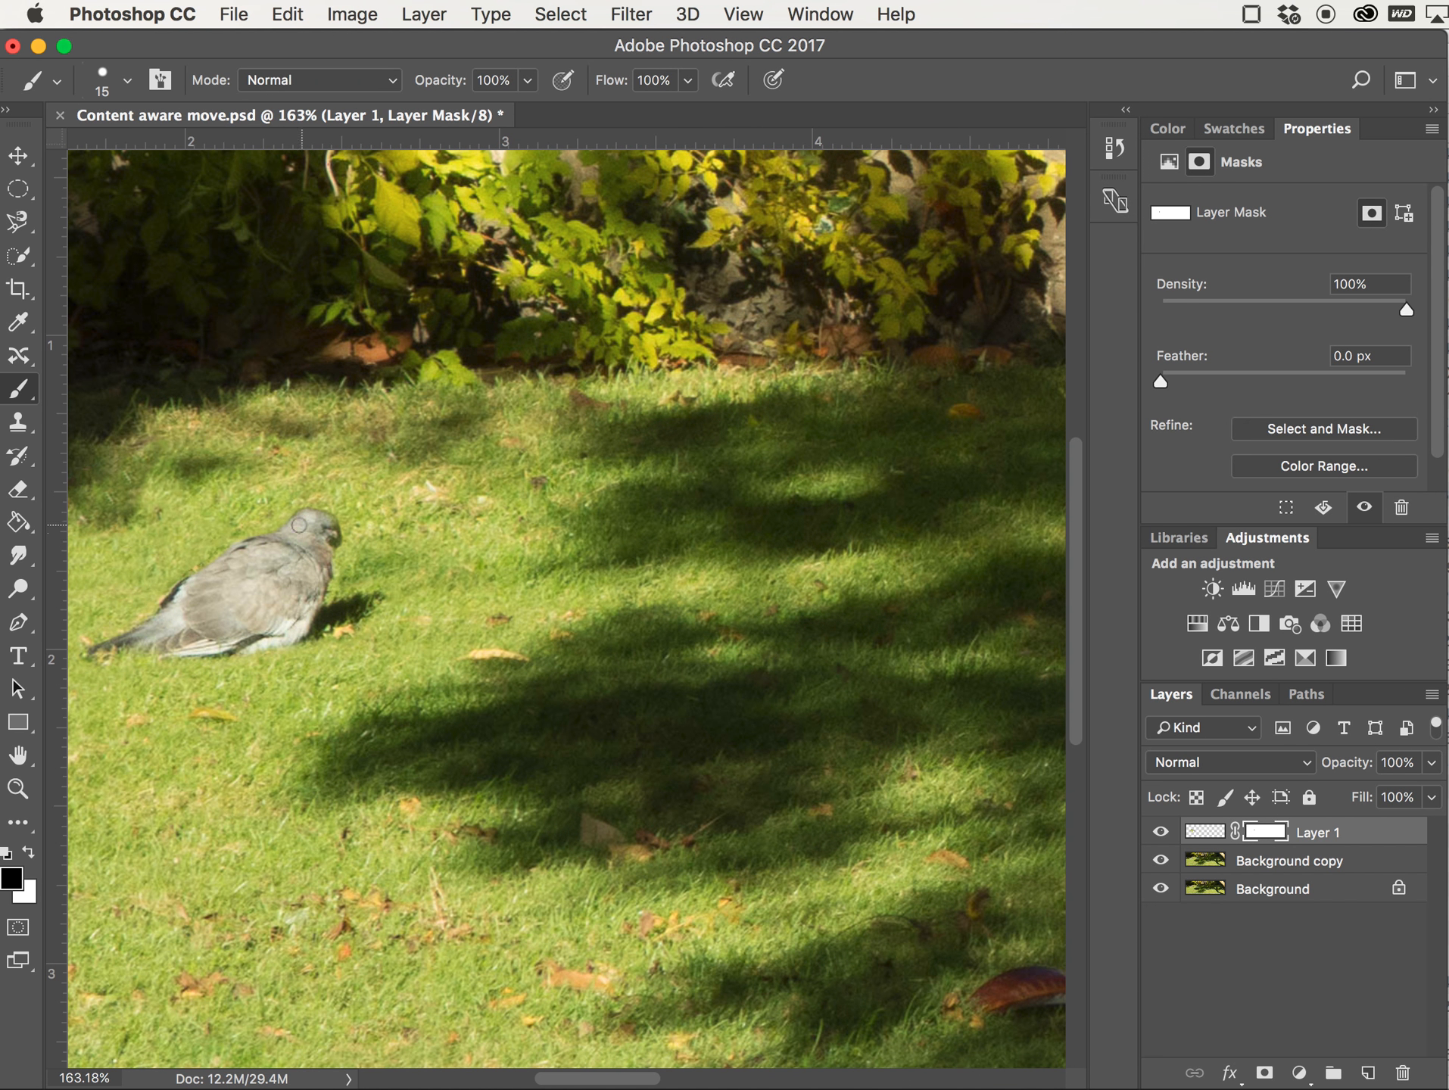
scroll(291, 541, "up", 4)
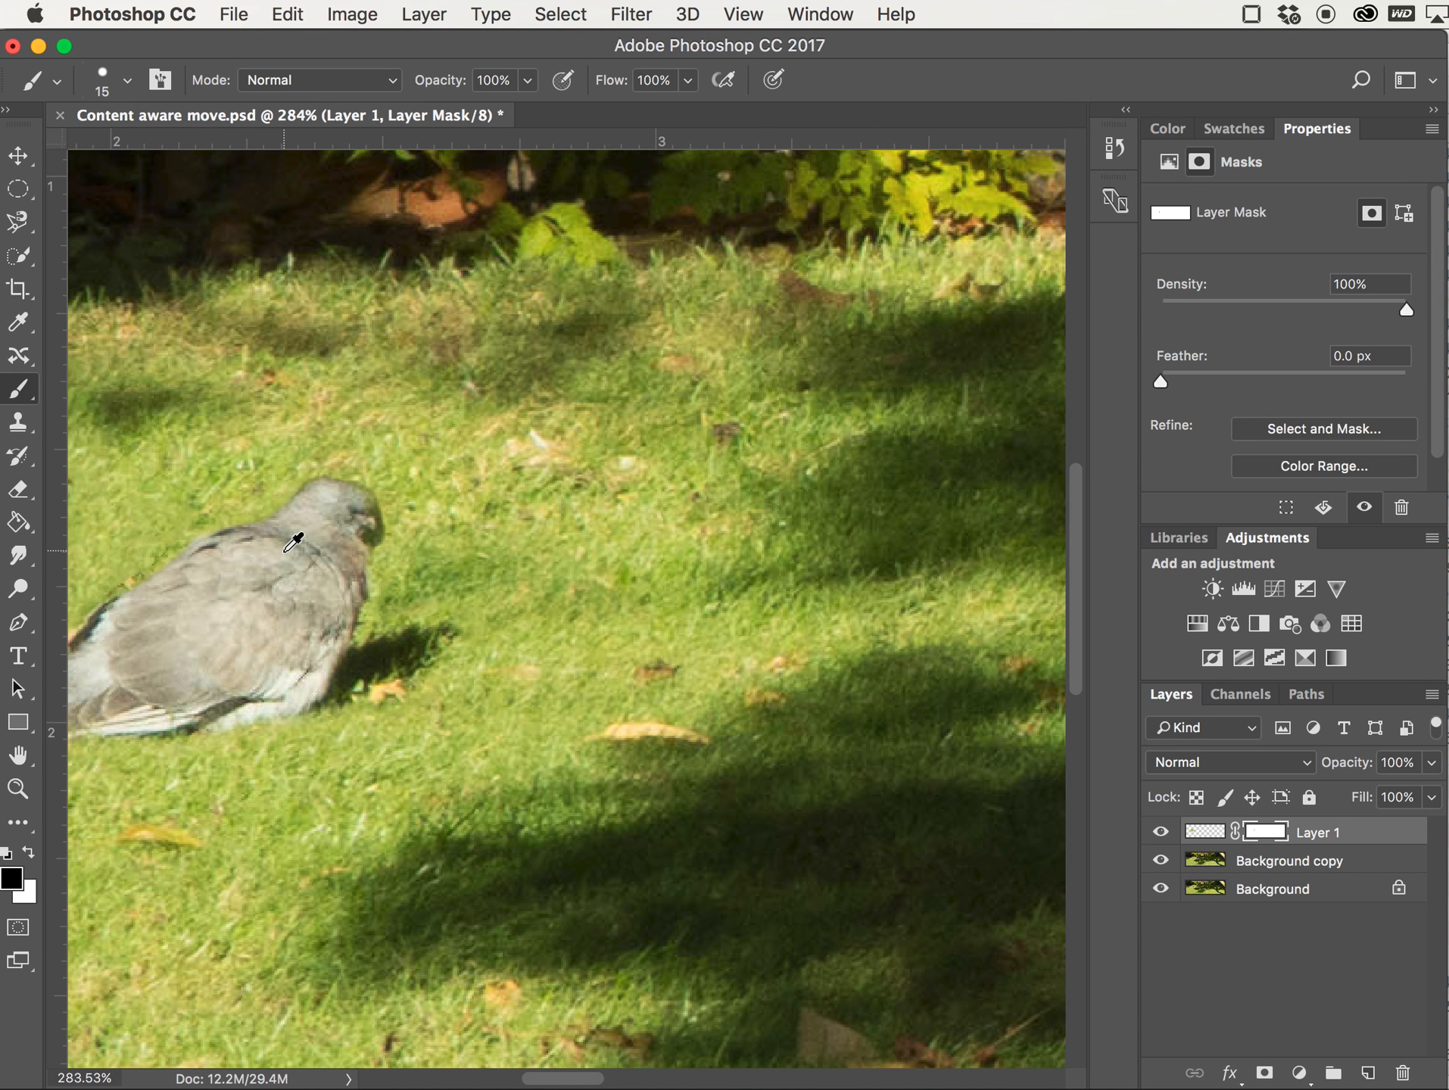
left_click_drag(263, 544, 319, 529)
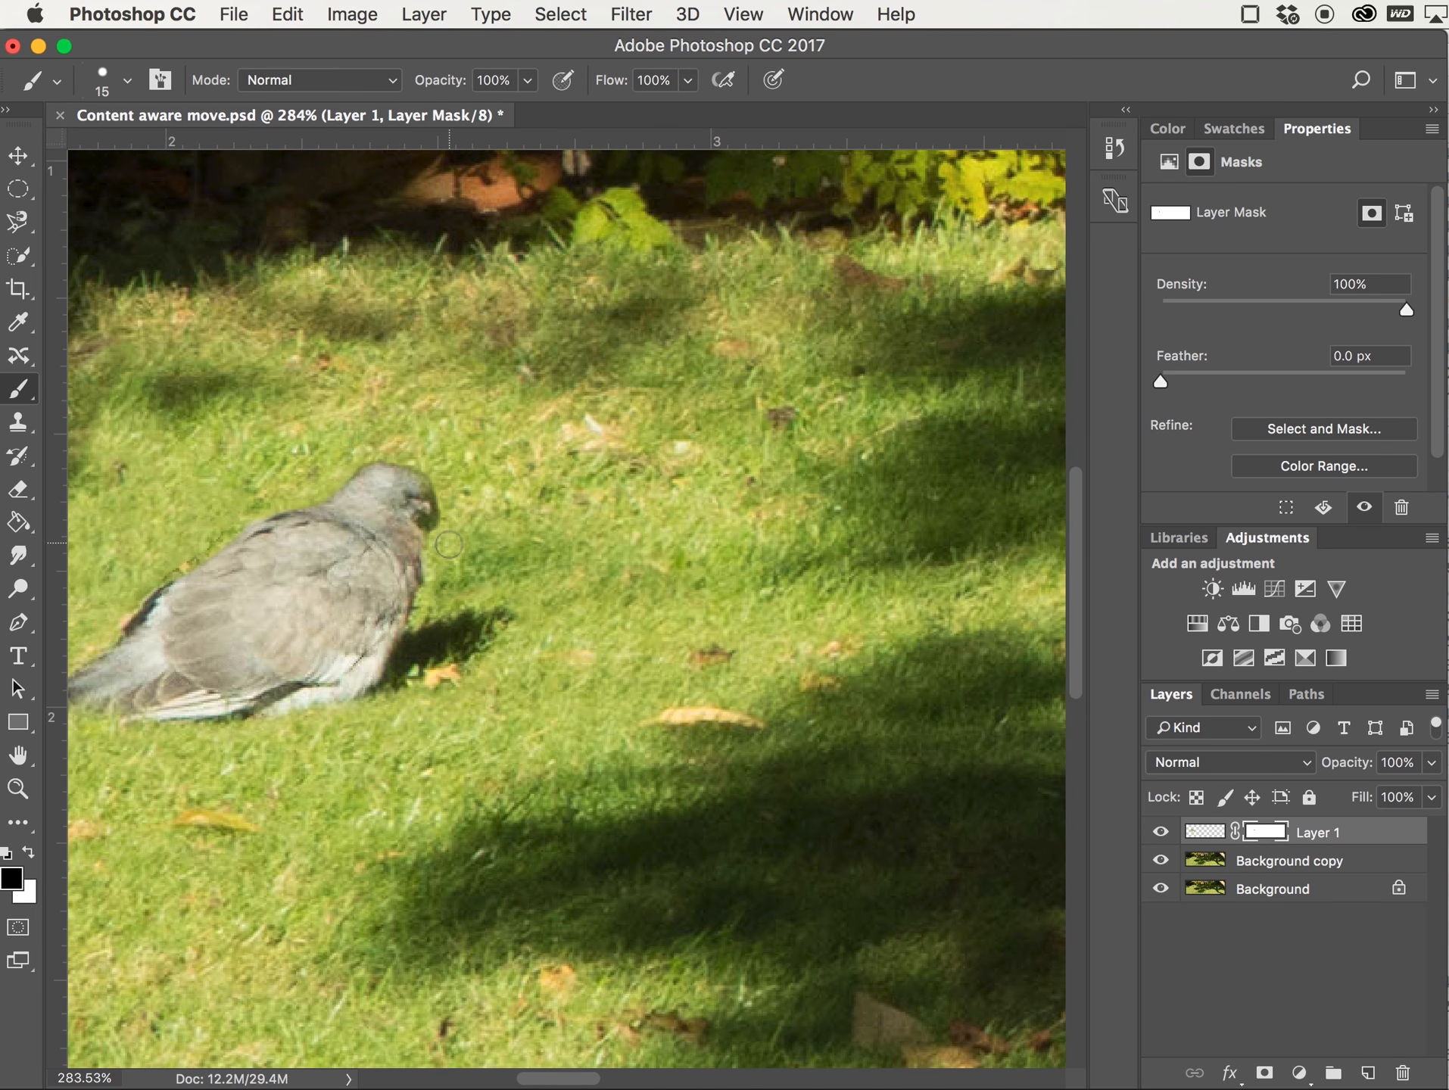
Toggle Layer 1's visibility repeatedly to compare the moved pigeon against the original across the whole image
key("super+0")
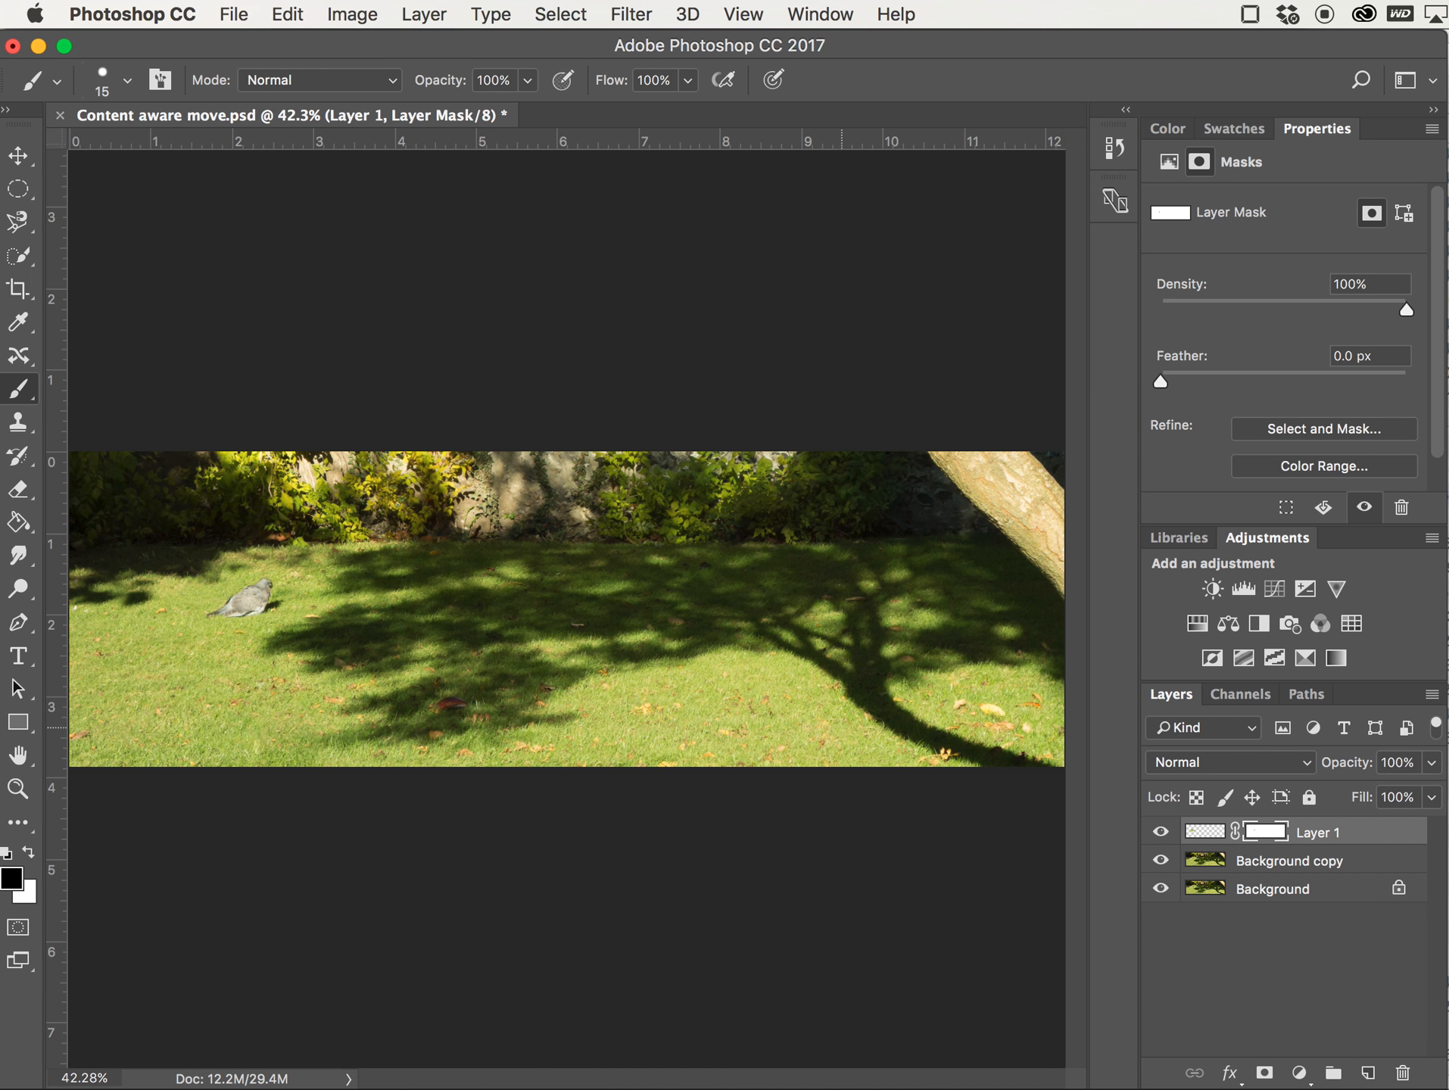
left_click(1160, 832)
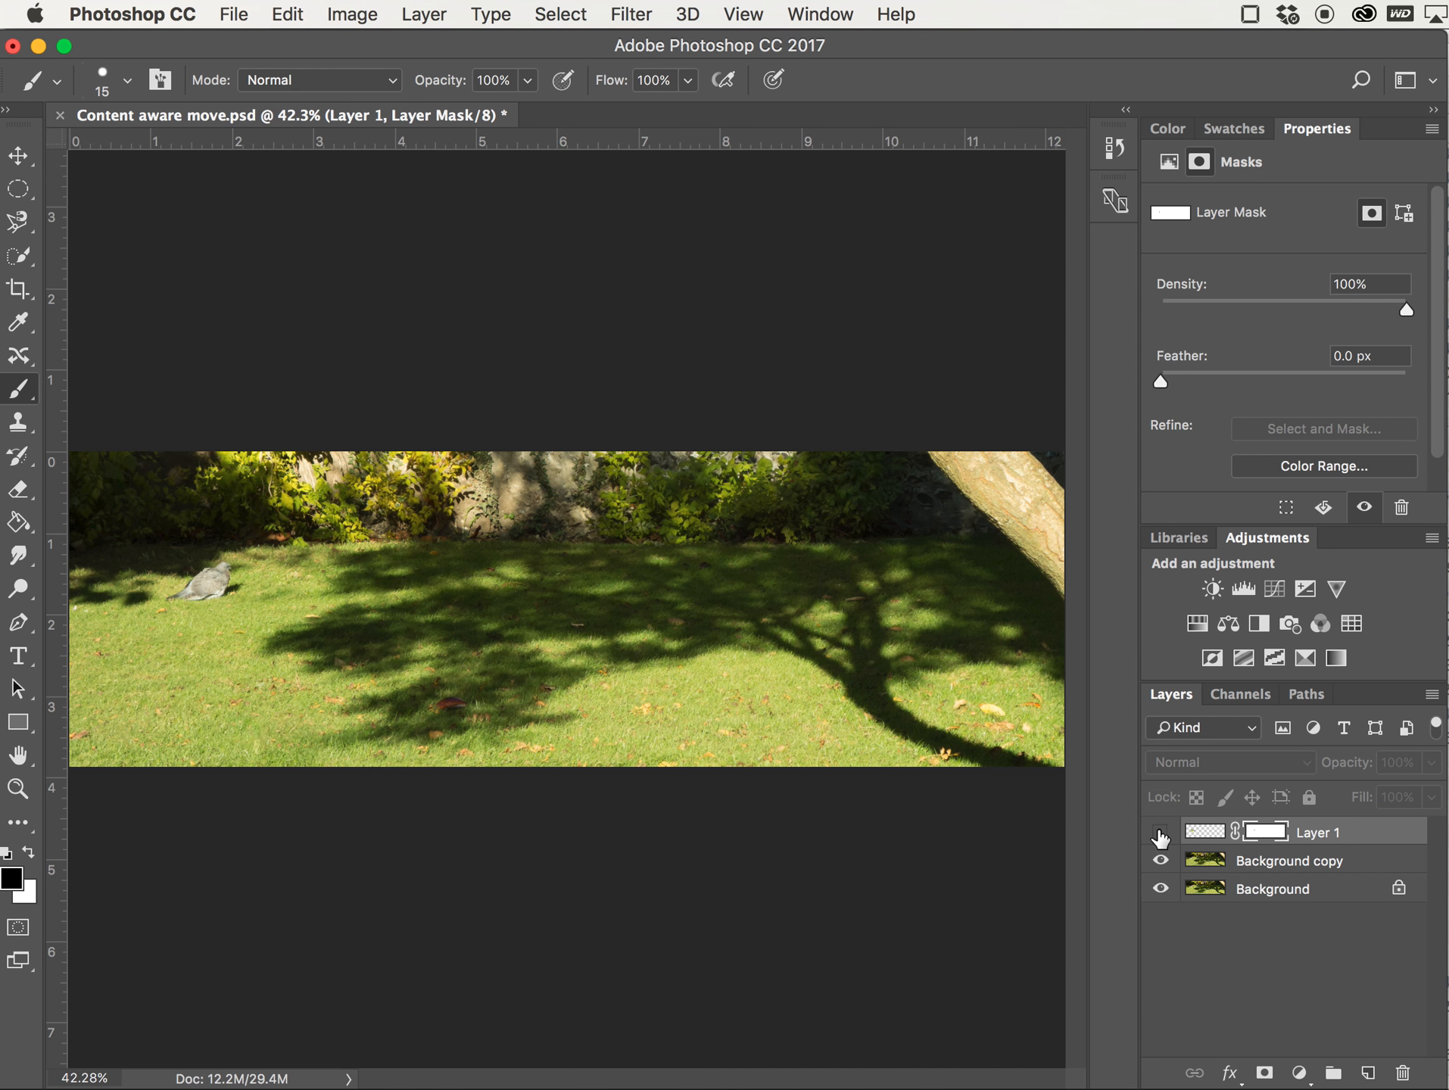
left_click(1160, 832)
left_click(1161, 832)
left_click(1160, 832)
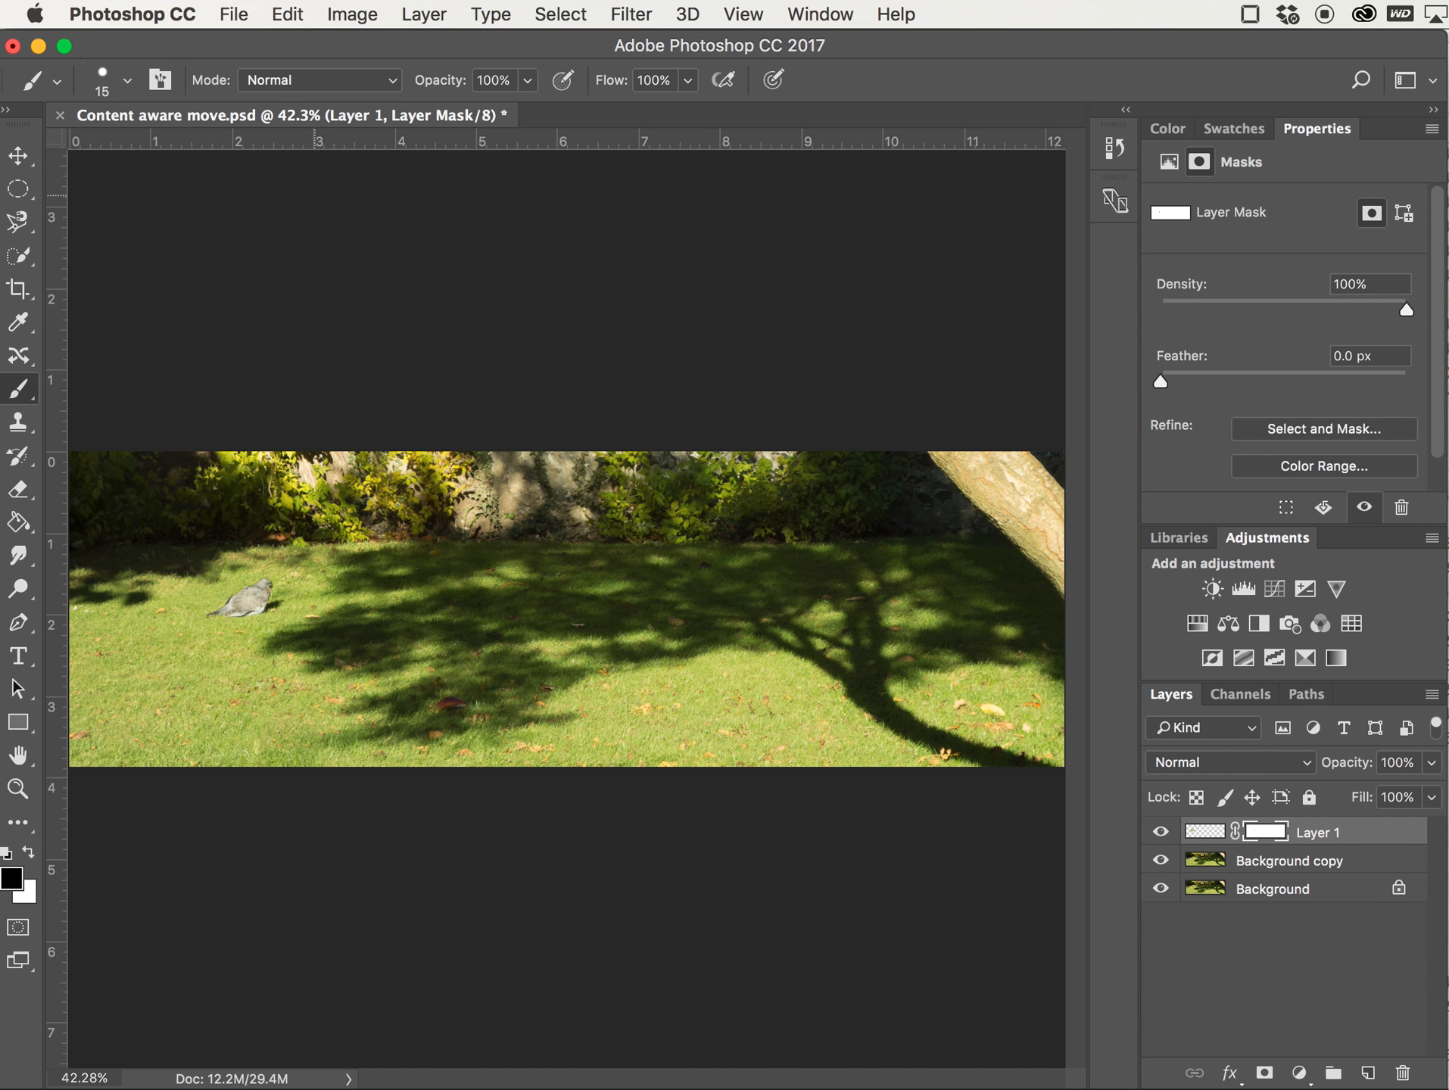
left_click(234, 21)
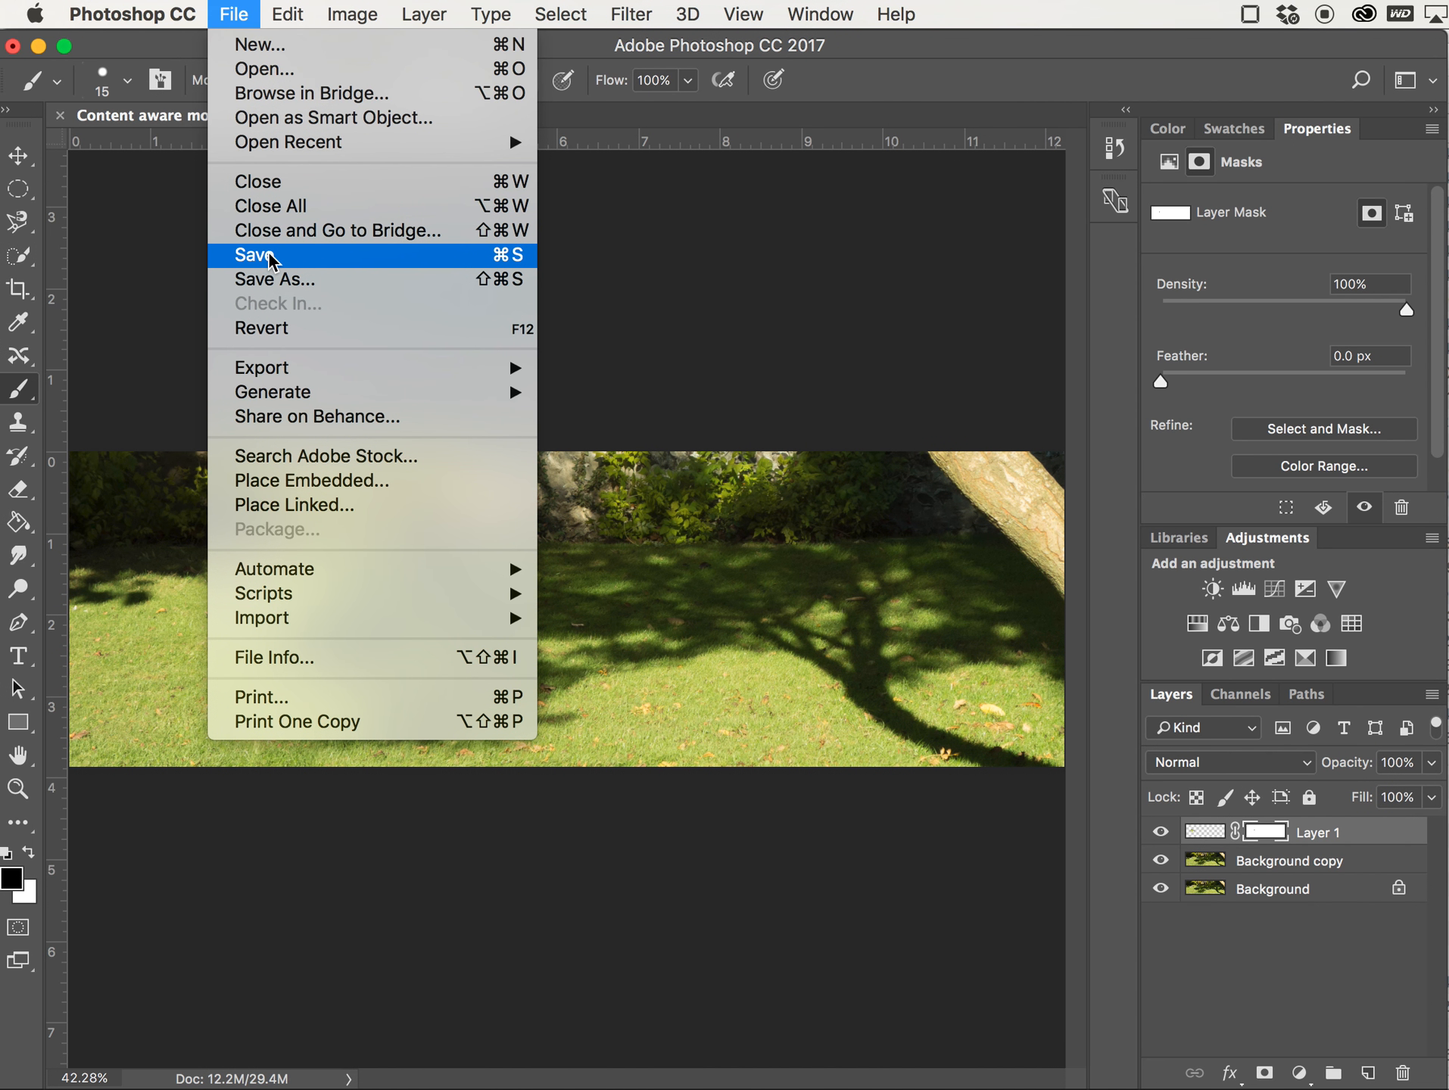
left_click(279, 282)
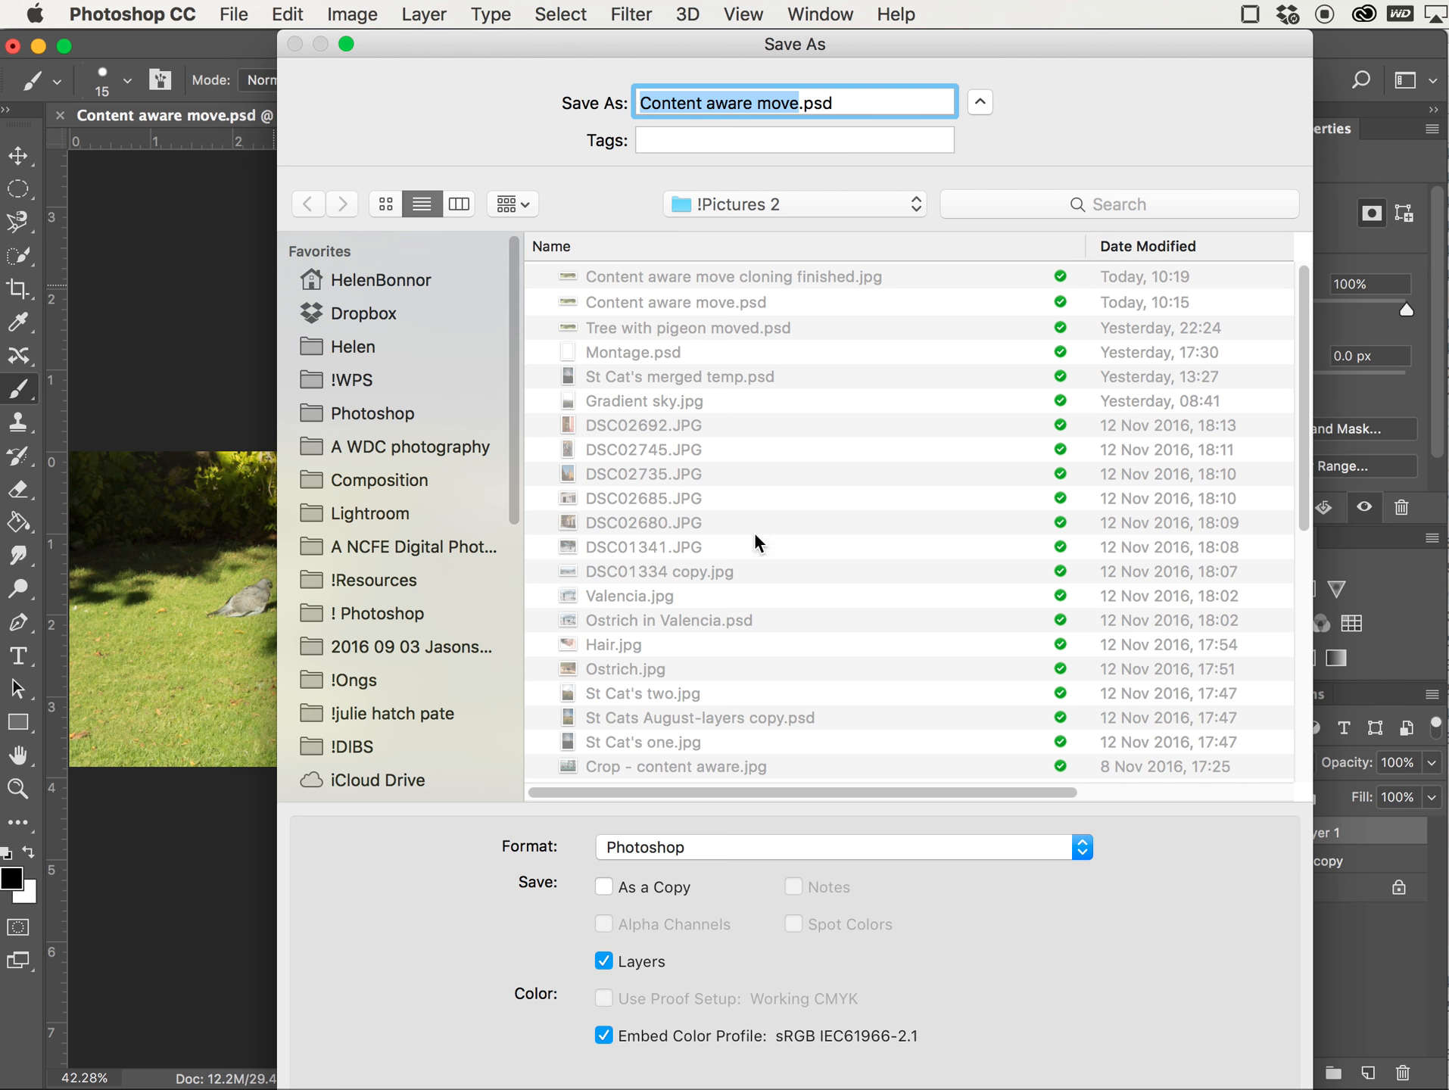
key("Escape")
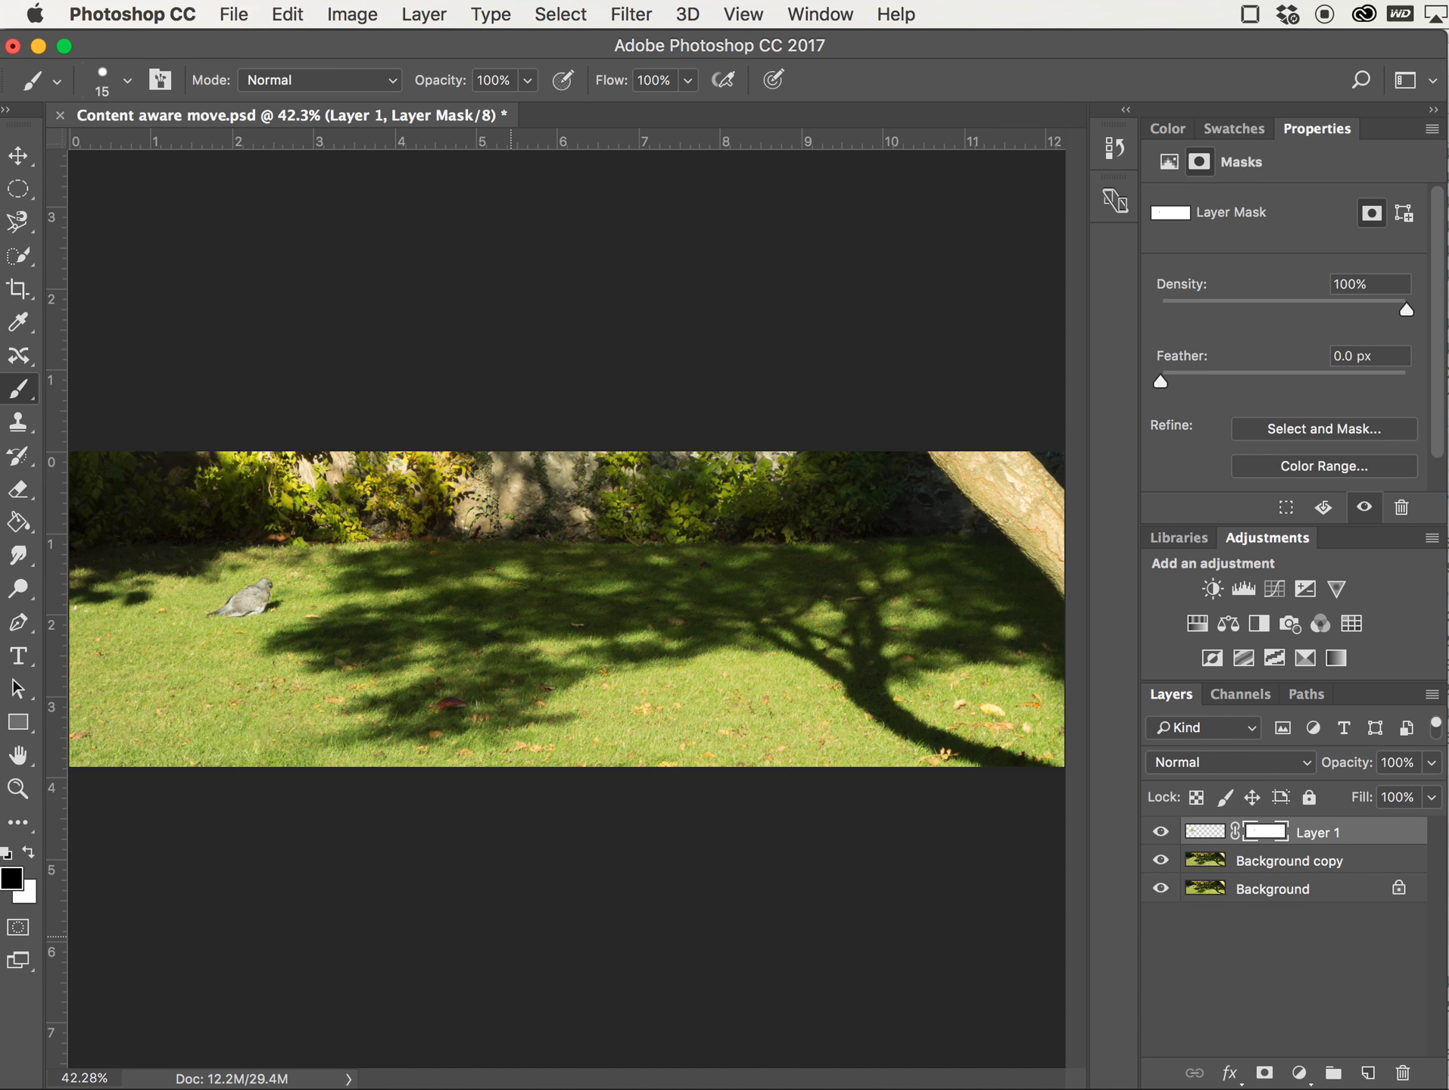
Save the document as a Photoshop file named Content aware move Pigeon moved.psd
left_click(233, 14)
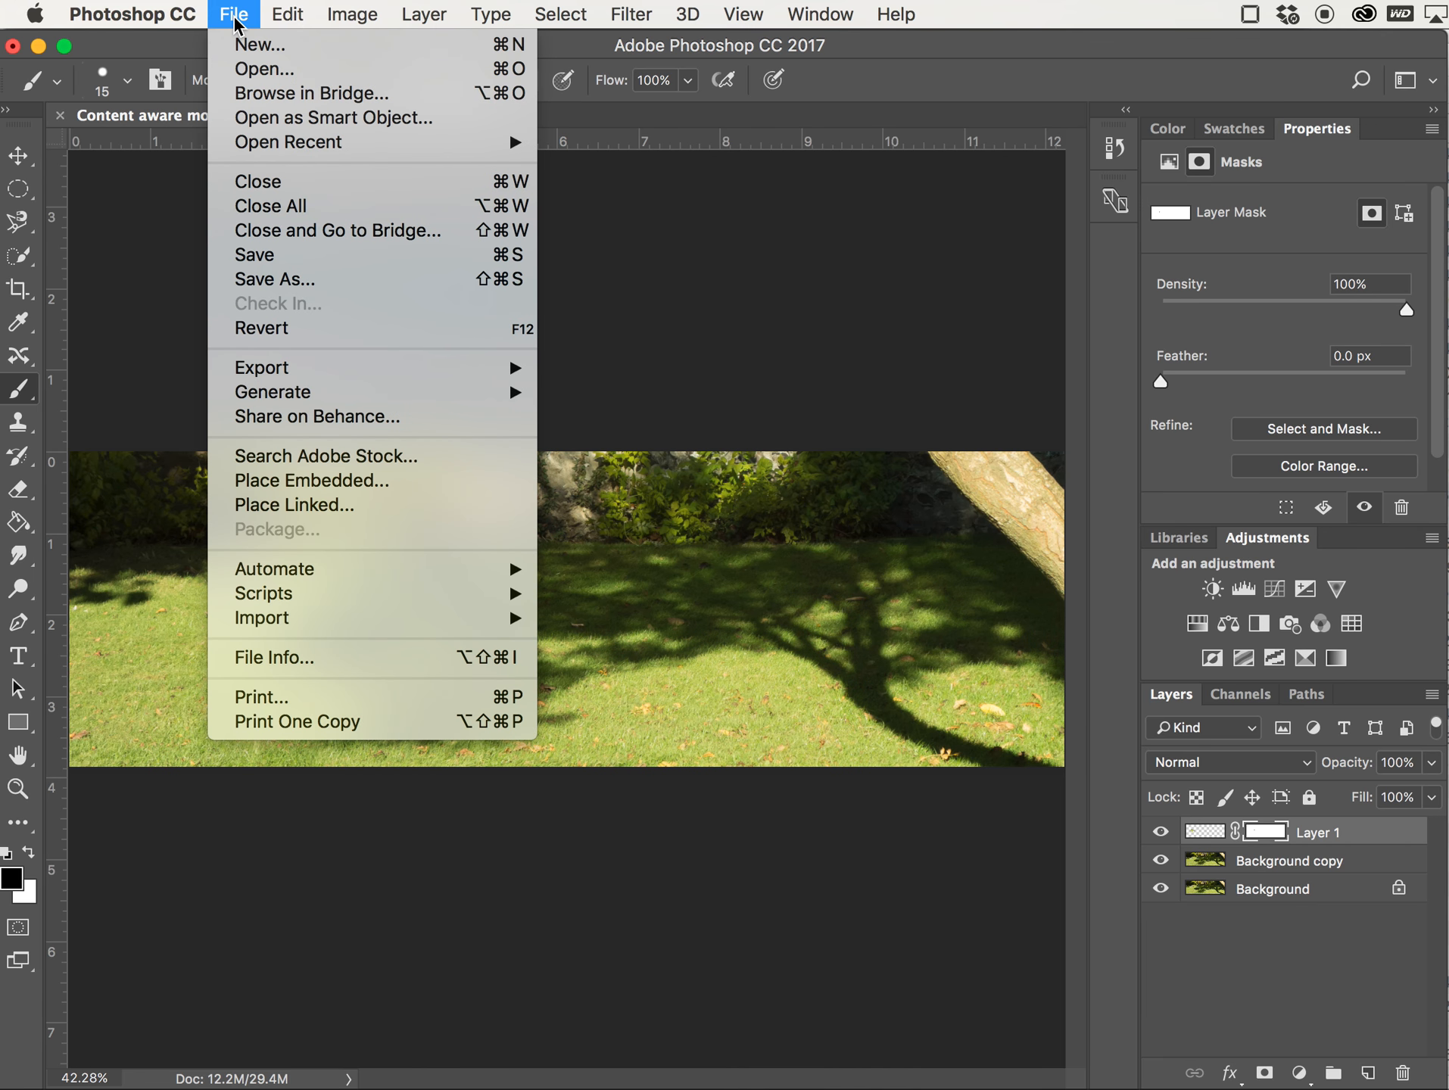
left_click(307, 280)
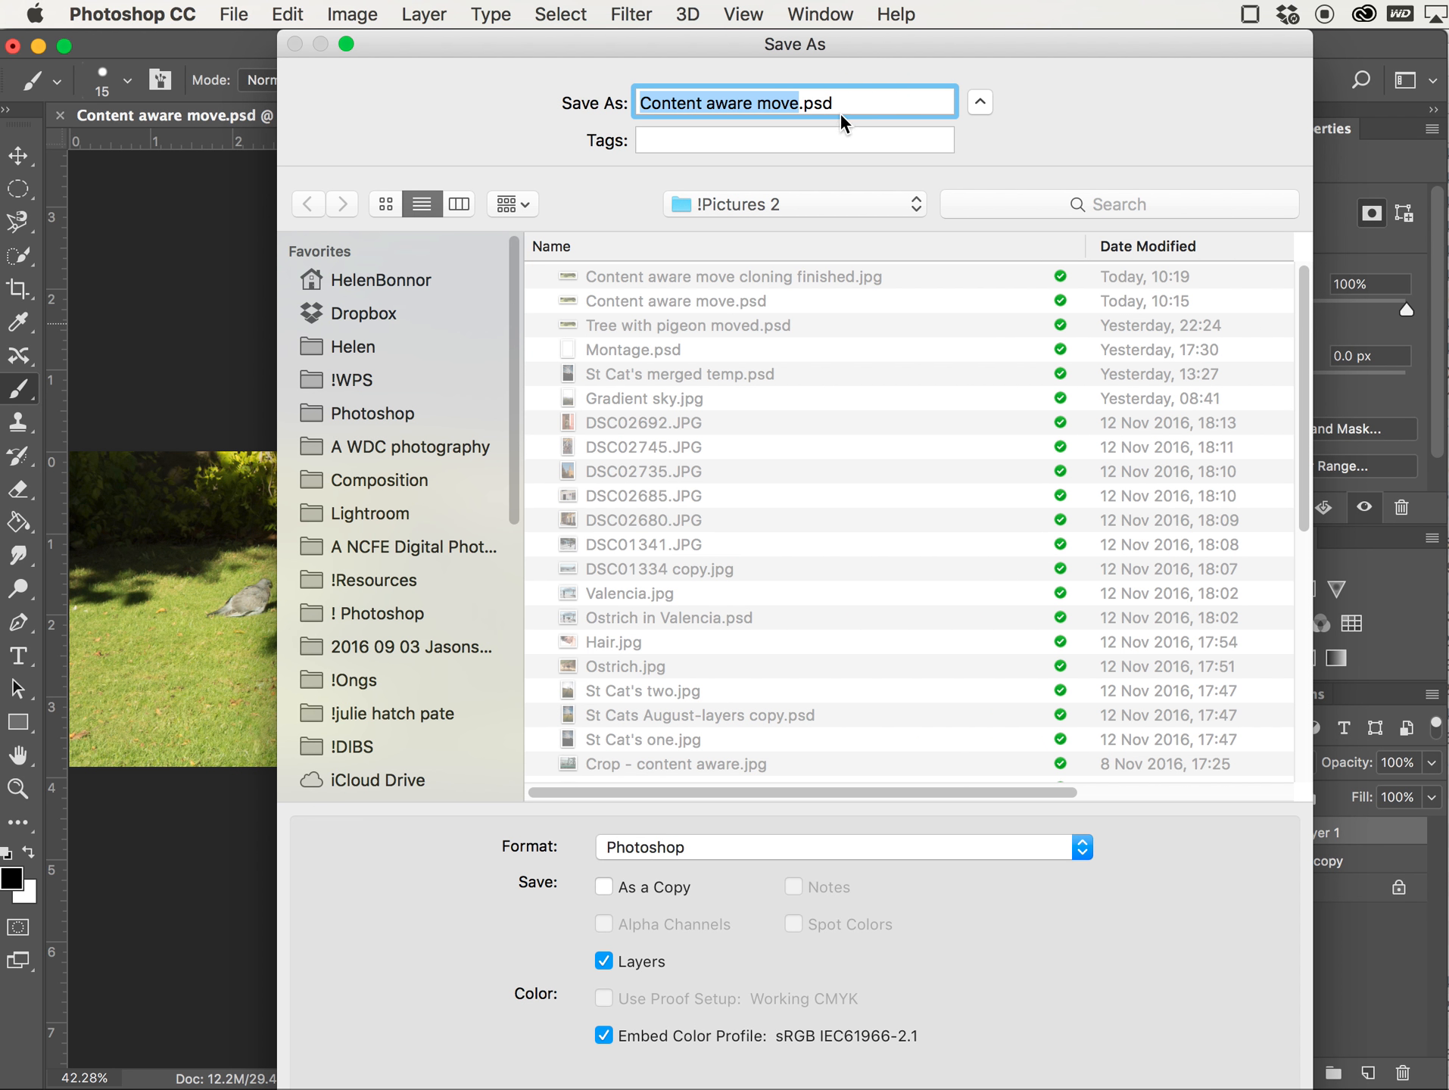
left_click(802, 102)
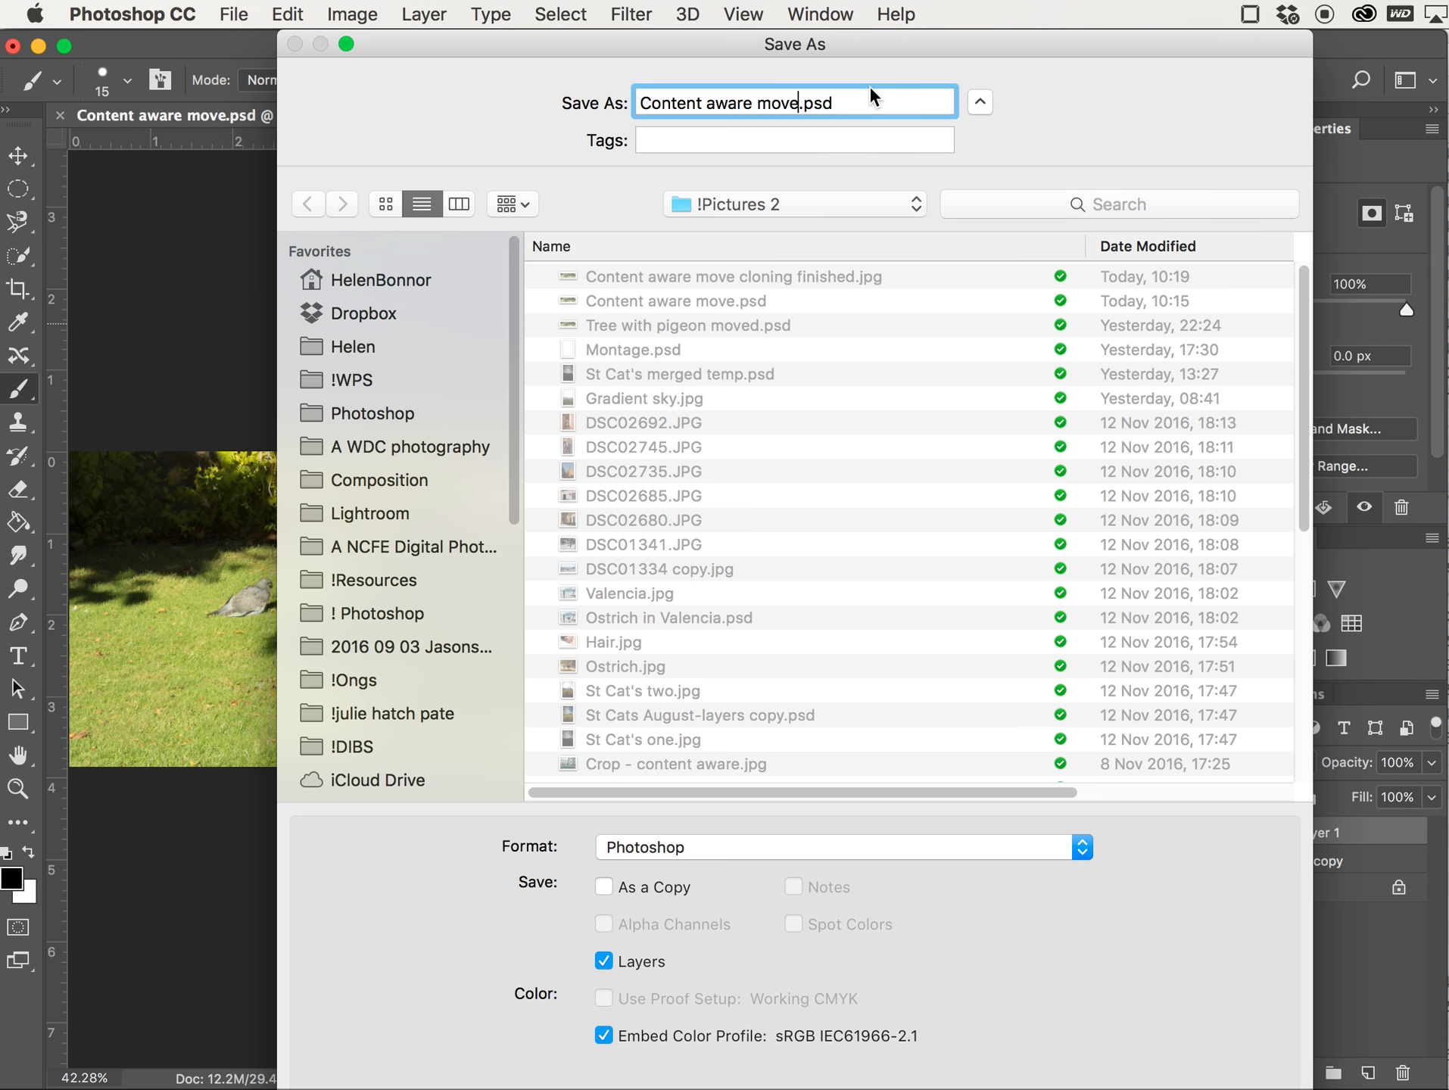
type("Pigeon mofed")
key("BackSpace")
key("BackSpace")
key("BackSpace")
type("ved")
key("Return")
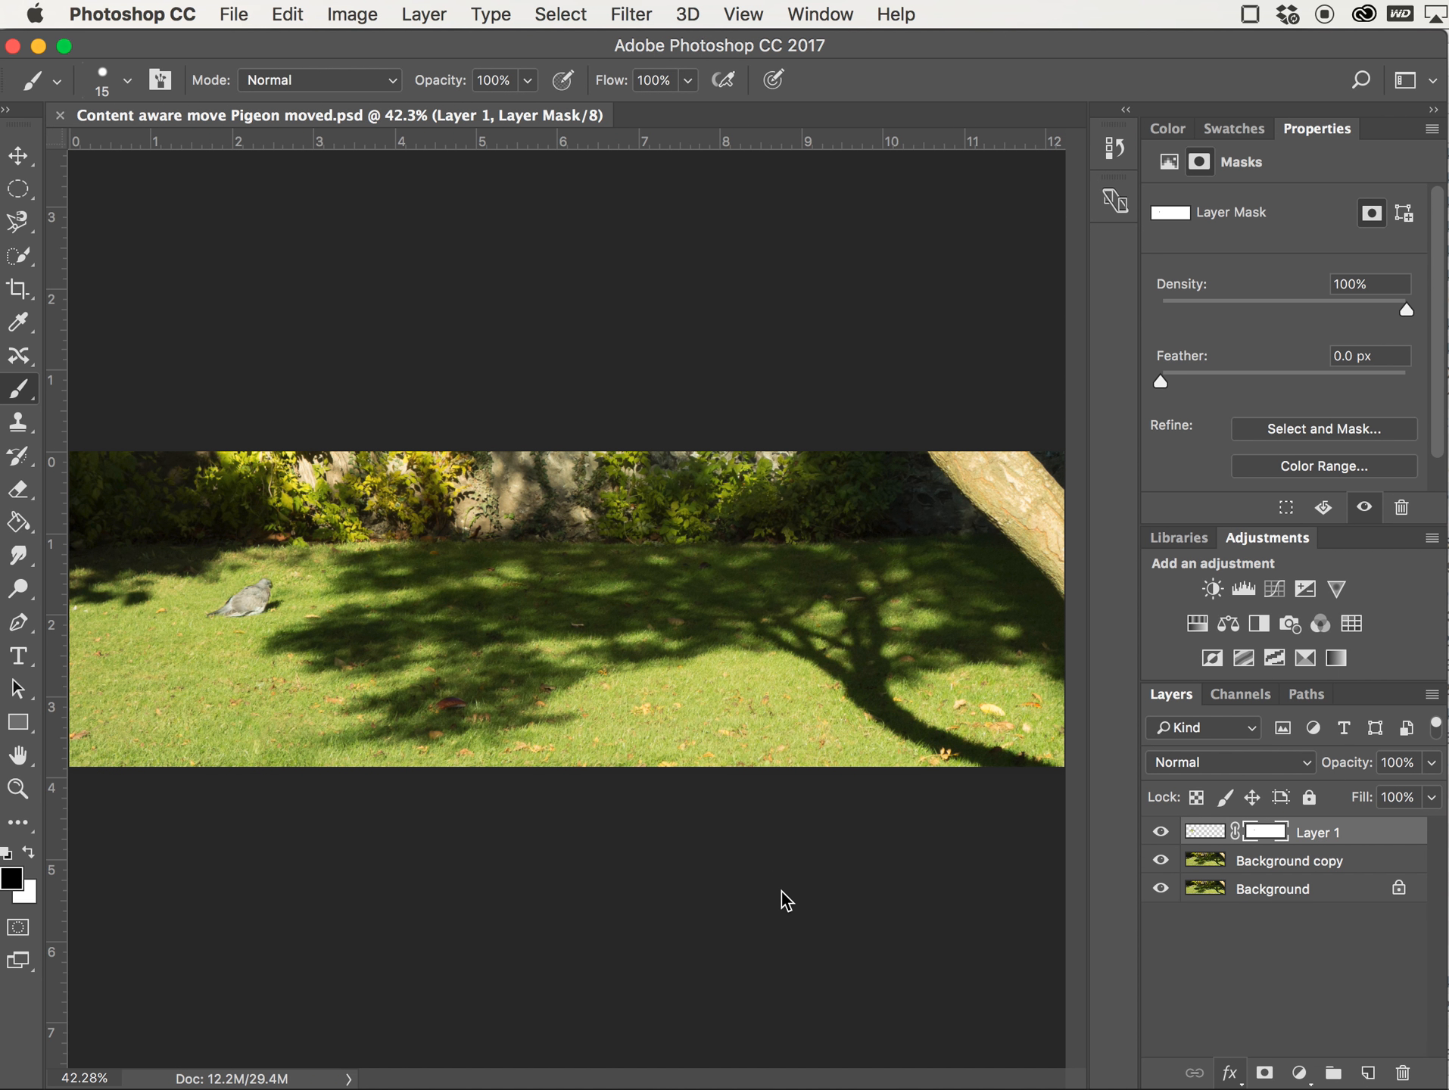